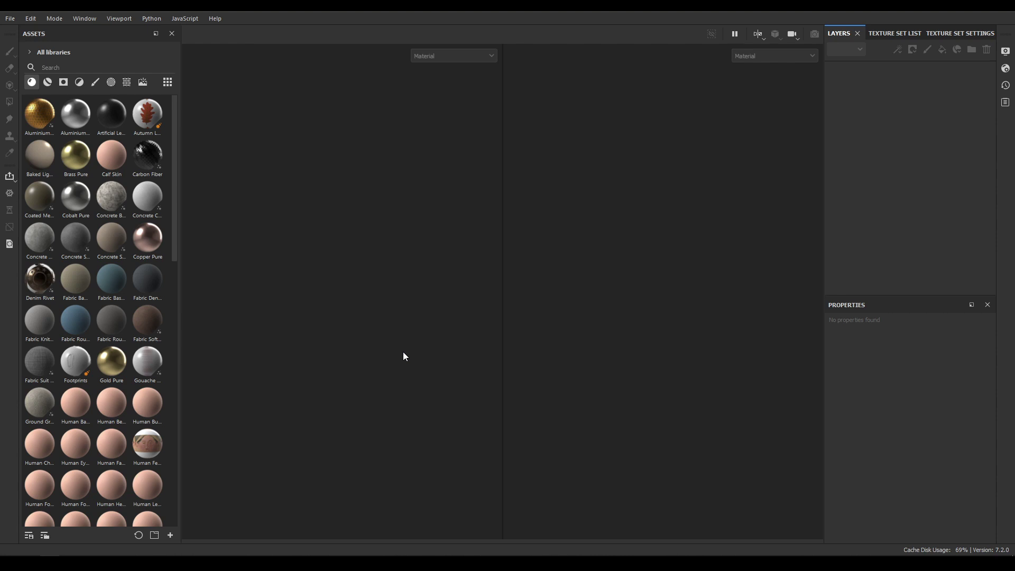
# - Create a new project from the Axe mesh in Maya Projects/Axe, with 2048 document resolution and the UV Tile workflow disabled
pyautogui.hotkey('ctrl', 'n')
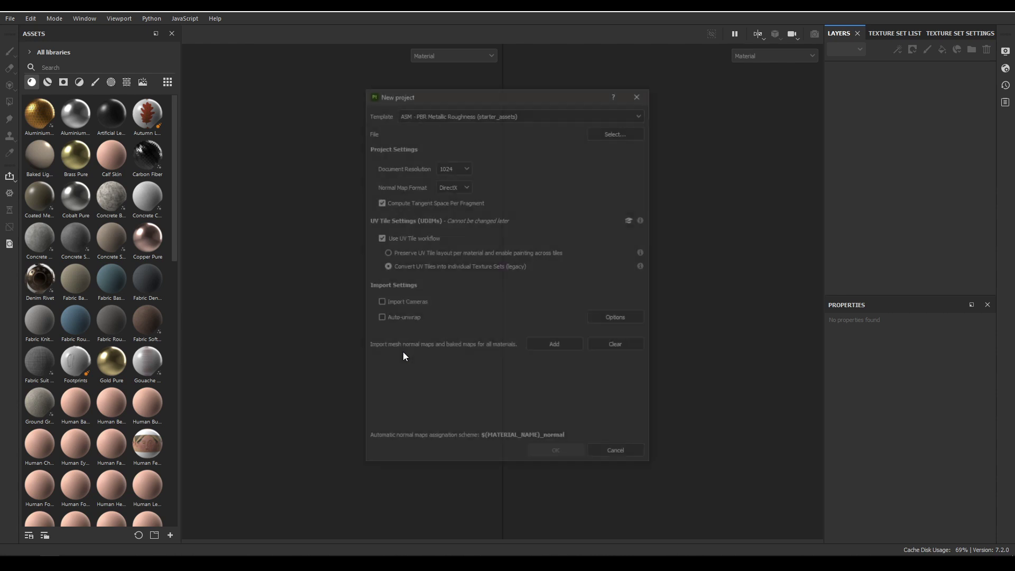
pyautogui.click(466, 167)
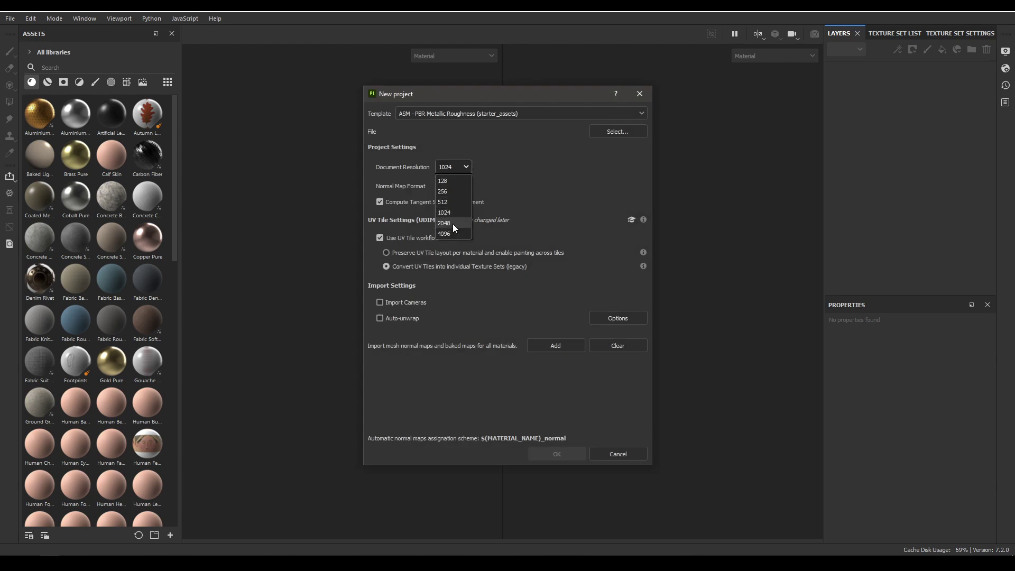
pyautogui.click(445, 223)
pyautogui.click(621, 132)
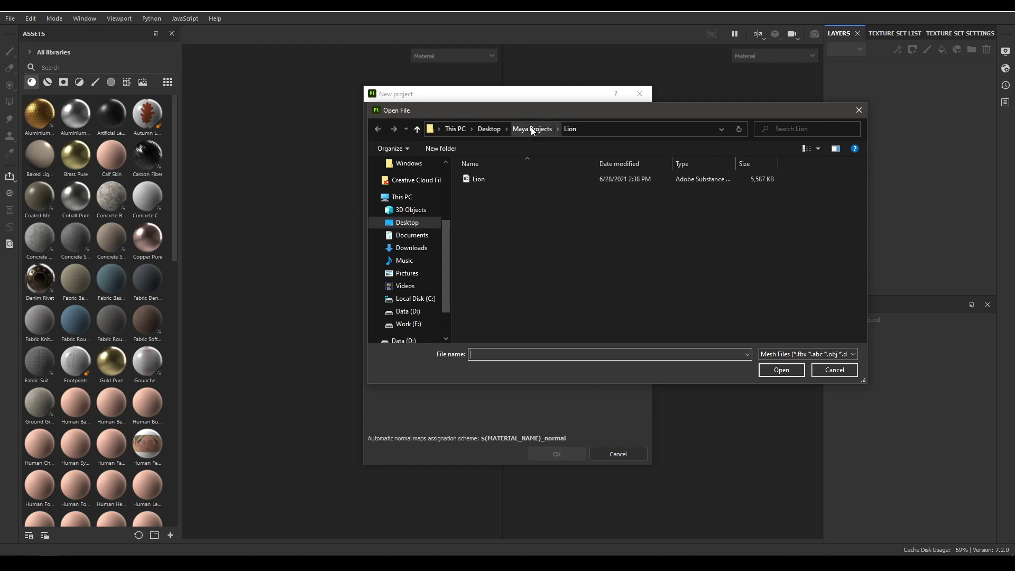
pyautogui.click(531, 130)
pyautogui.doubleClick(473, 176)
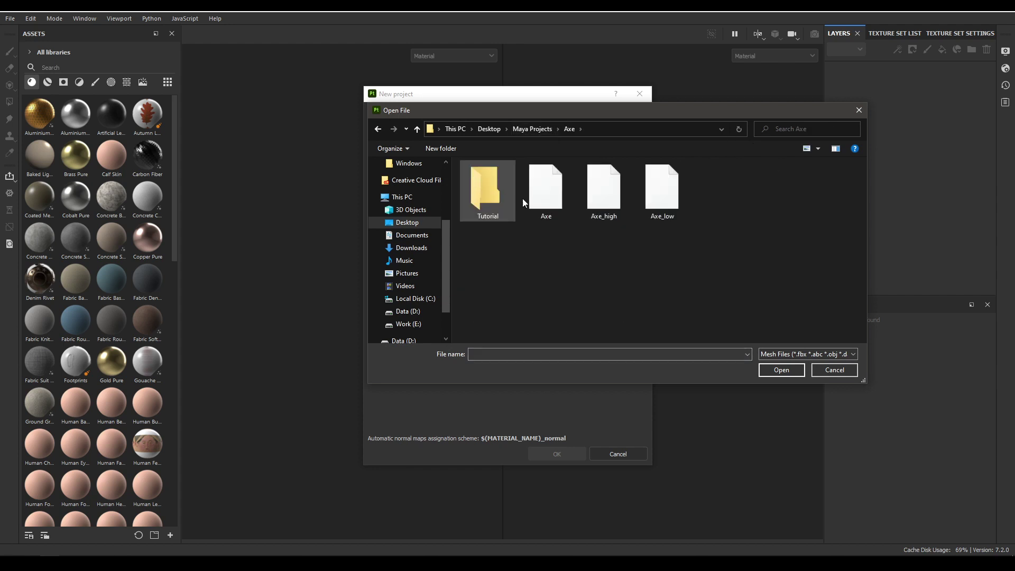
pyautogui.doubleClick(550, 202)
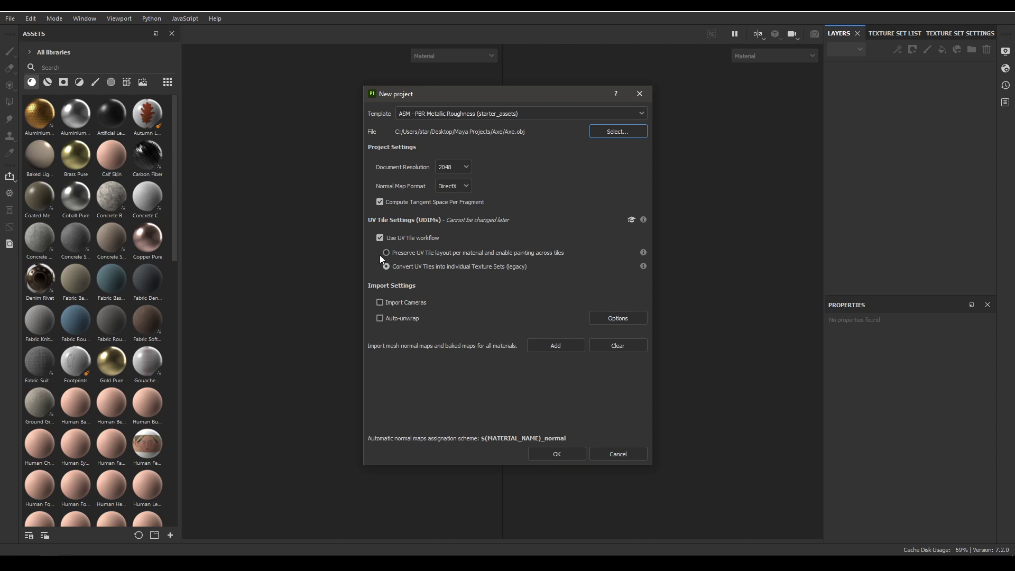
pyautogui.click(380, 238)
pyautogui.click(555, 458)
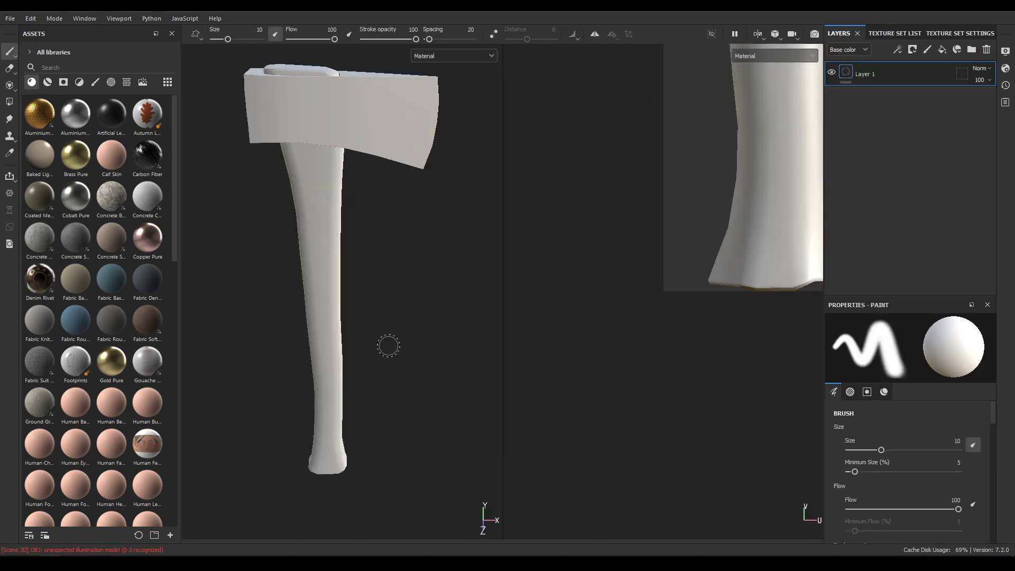
# - Inspect the axe model from several angles and examine the handle's UV layout
pyautogui.keyDown('alt'); pyautogui.moveTo(355, 344); pyautogui.dragTo(449, 340); pyautogui.keyUp('alt')
pyautogui.scroll(-3, 448, 340)
pyautogui.keyDown('alt'); pyautogui.moveTo(364, 227); pyautogui.dragTo(318, 194); pyautogui.keyUp('alt')
pyautogui.keyDown('alt'); pyautogui.moveTo(683, 177); pyautogui.dragTo(720, 209, button='right'); pyautogui.keyUp('alt')
pyautogui.keyDown('alt'); pyautogui.moveTo(720, 208); pyautogui.dragTo(660, 289, button='middle'); pyautogui.keyUp('alt')
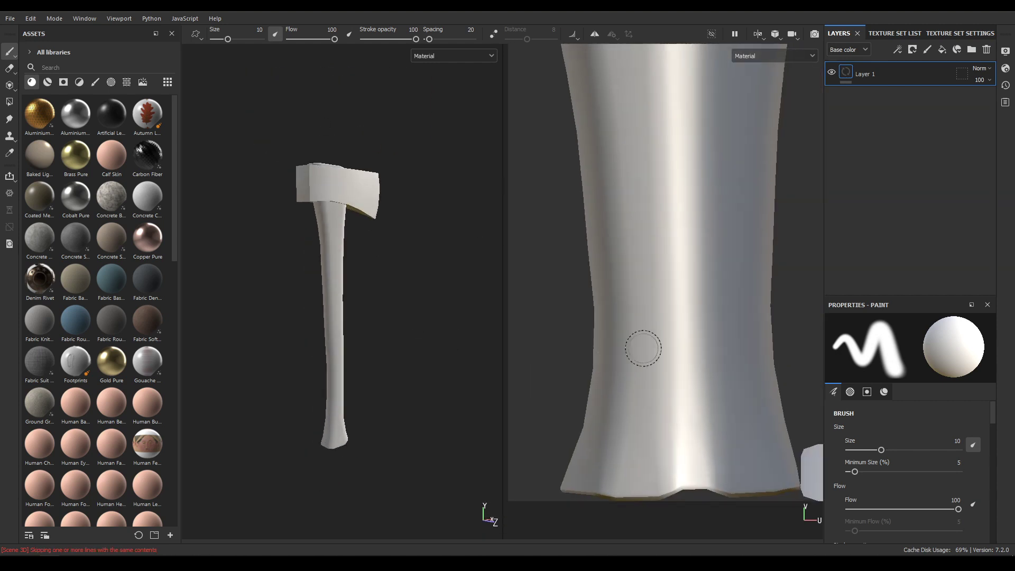
pyautogui.keyDown('alt'); pyautogui.moveTo(659, 289); pyautogui.dragTo(640, 165, button='right'); pyautogui.keyUp('alt')
pyautogui.keyDown('alt'); pyautogui.moveTo(638, 166); pyautogui.dragTo(580, 249, button='middle'); pyautogui.keyUp('alt')
pyautogui.keyDown('alt'); pyautogui.moveTo(580, 249); pyautogui.dragTo(581, 223, button='right'); pyautogui.keyUp('alt')
pyautogui.keyDown('alt'); pyautogui.moveTo(349, 251); pyautogui.dragTo(327, 303); pyautogui.keyUp('alt')
pyautogui.keyDown('alt'); pyautogui.moveTo(328, 304); pyautogui.dragTo(312, 257, button='middle'); pyautogui.keyUp('alt')
pyautogui.keyDown('alt'); pyautogui.moveTo(312, 256); pyautogui.dragTo(316, 273, button='right'); pyautogui.keyUp('alt')
pyautogui.keyDown('alt'); pyautogui.moveTo(316, 273); pyautogui.dragTo(323, 283, button='middle'); pyautogui.keyUp('alt')
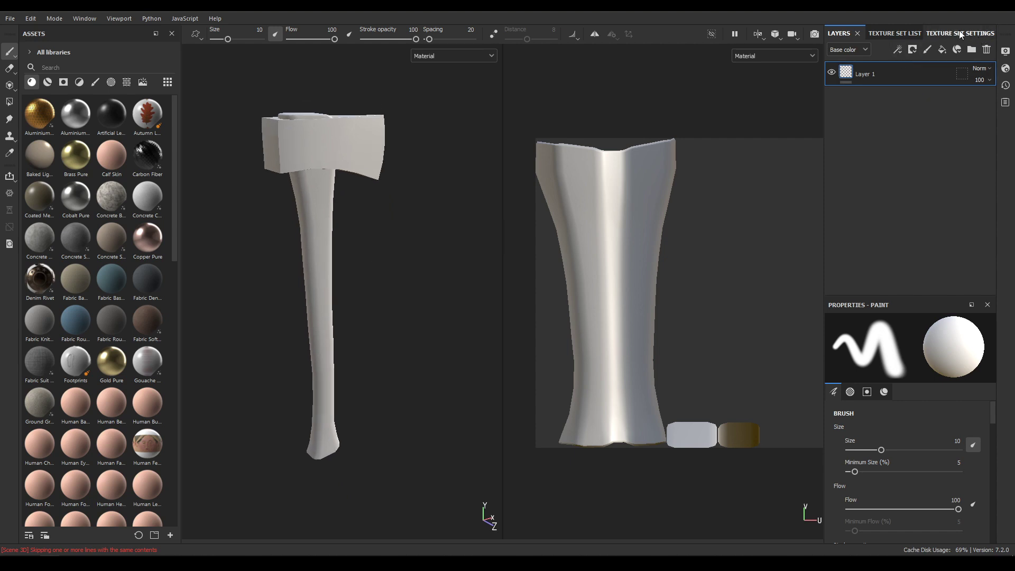
# - Configure mesh map baking with output size 2048, the low poly mesh used as high poly mesh, and Subsampling 4x4 antialiasing
pyautogui.click(960, 33)
pyautogui.scroll(-5, 975, 189)
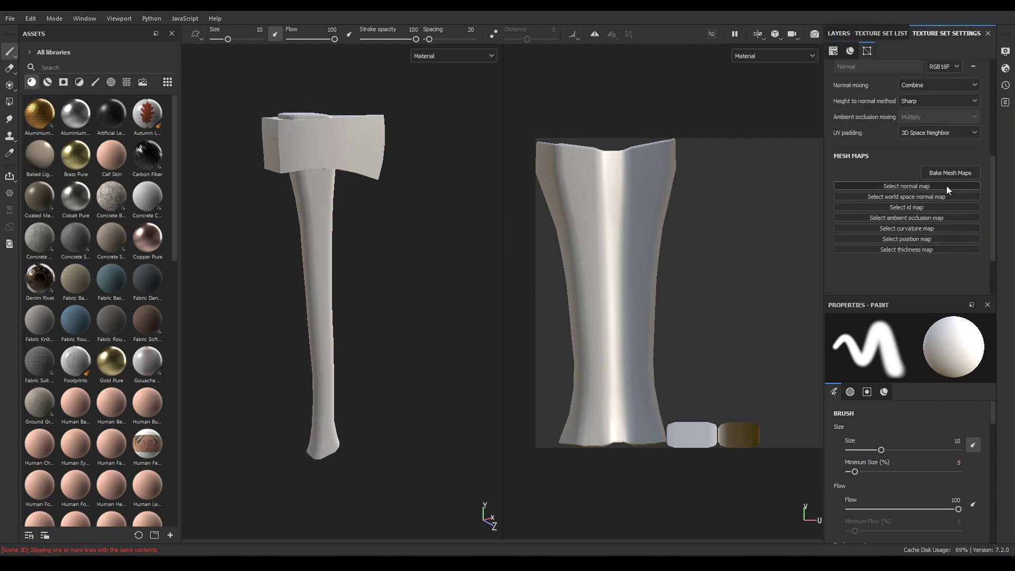
pyautogui.click(943, 173)
pyautogui.click(473, 136)
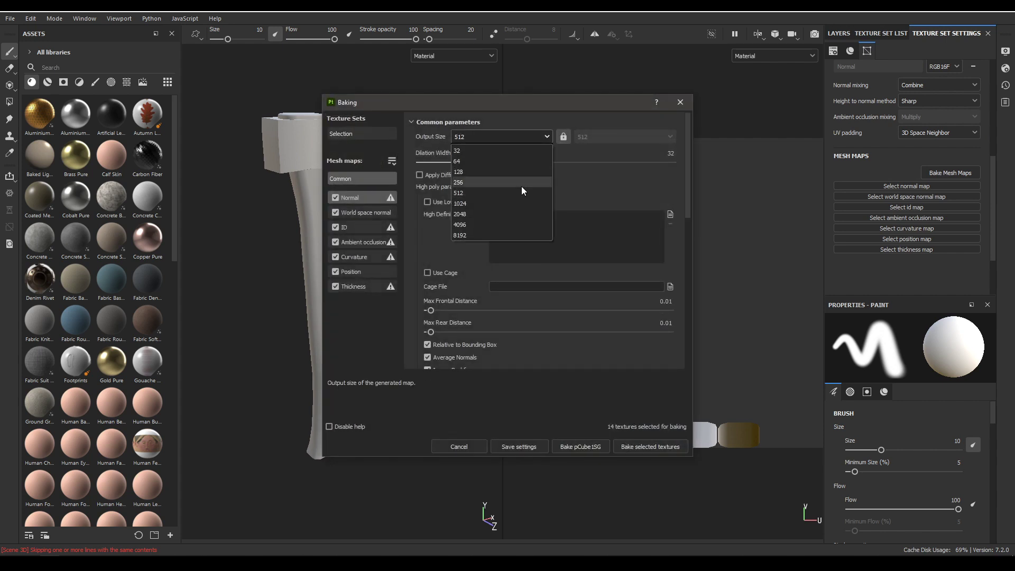
pyautogui.click(471, 212)
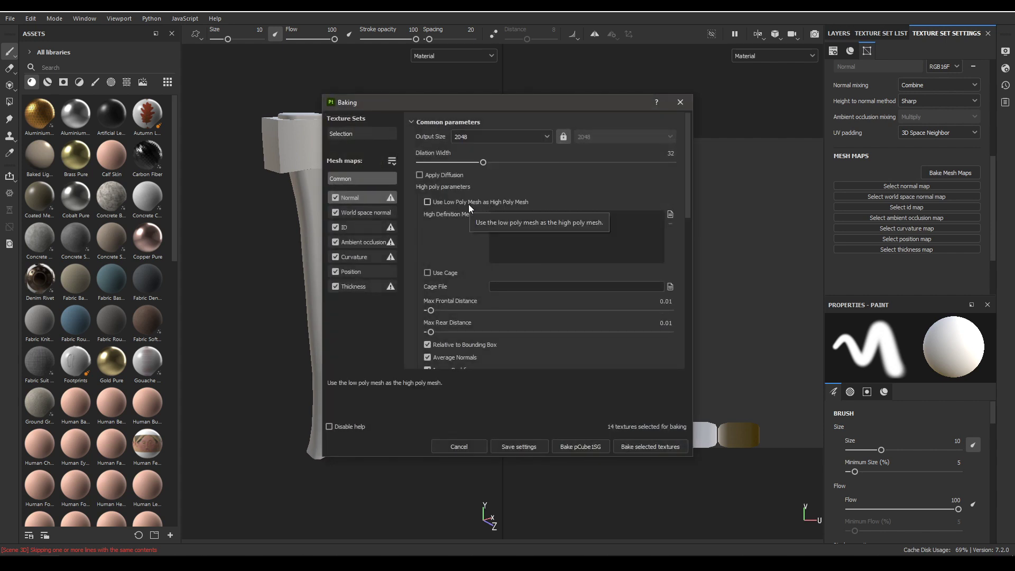
pyautogui.scroll(-2, 465, 333)
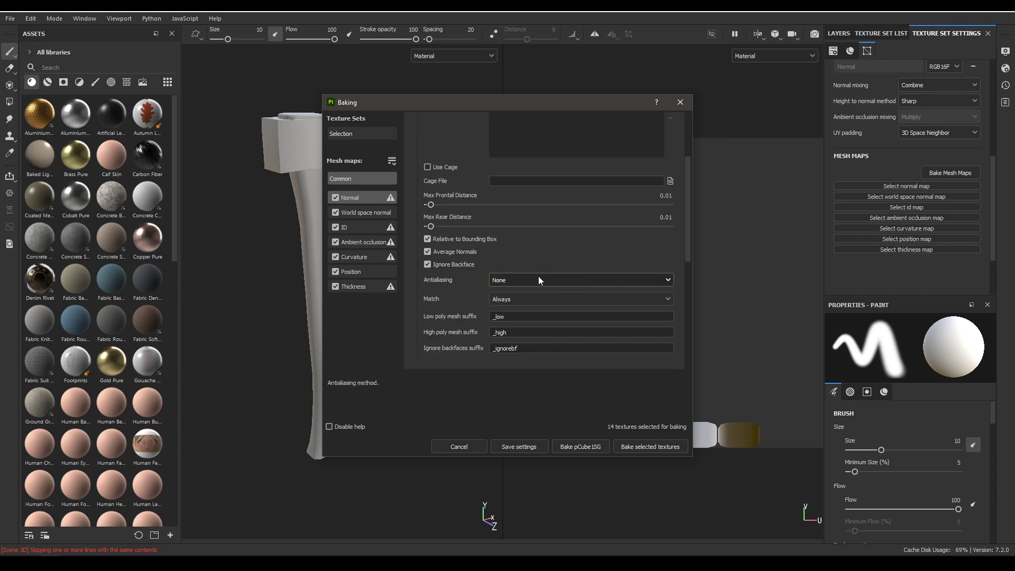
pyautogui.click(537, 277)
pyautogui.click(522, 317)
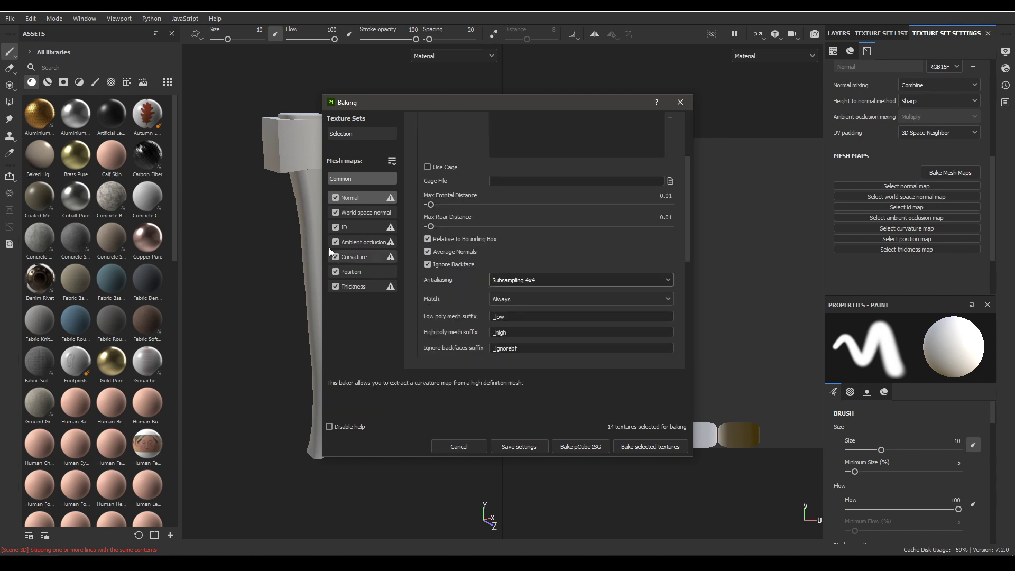
# - Exclude the ID map from the bake and set the ambient occlusion secondary rays to 128
pyautogui.click(334, 226)
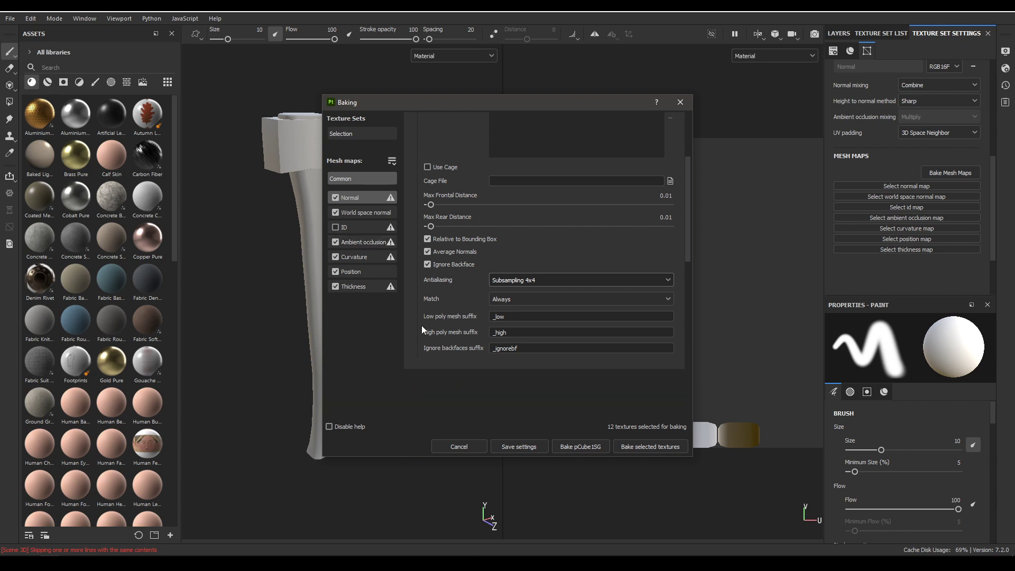
pyautogui.scroll(2, 474, 254)
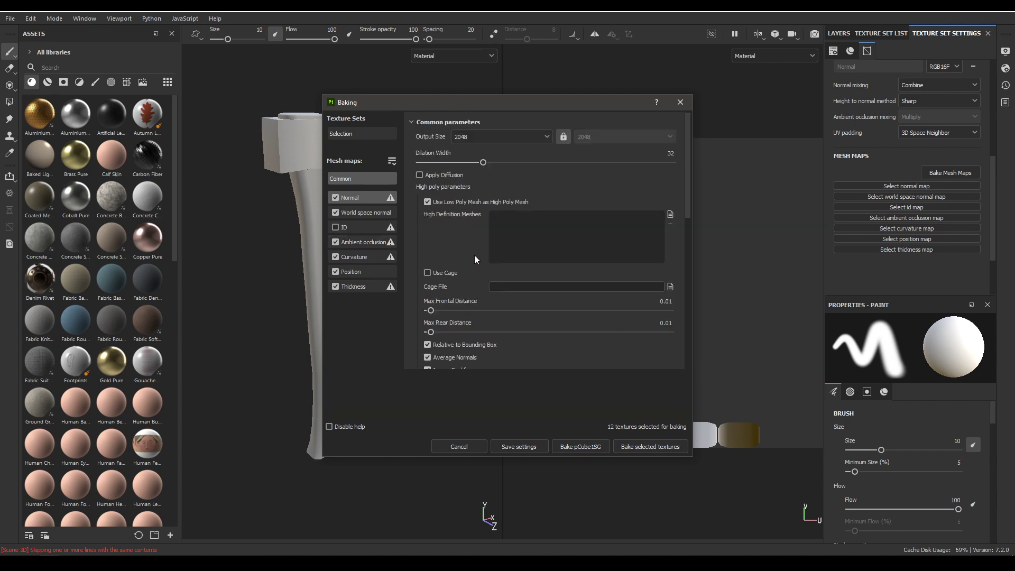
pyautogui.click(367, 242)
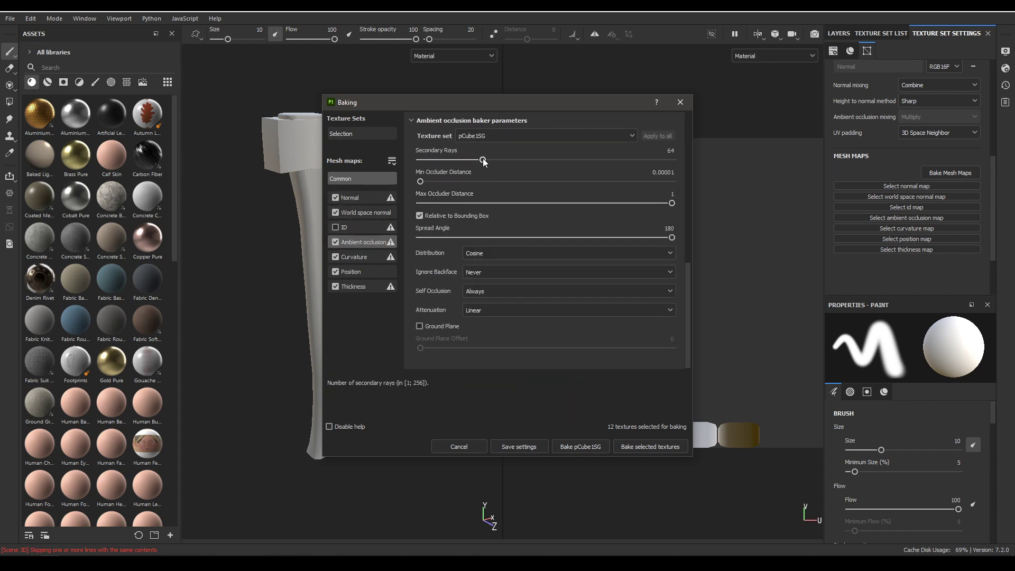
pyautogui.moveTo(482, 159); pyautogui.dragTo(553, 159)
pyautogui.doubleClick(660, 152)
pyautogui.write('128')
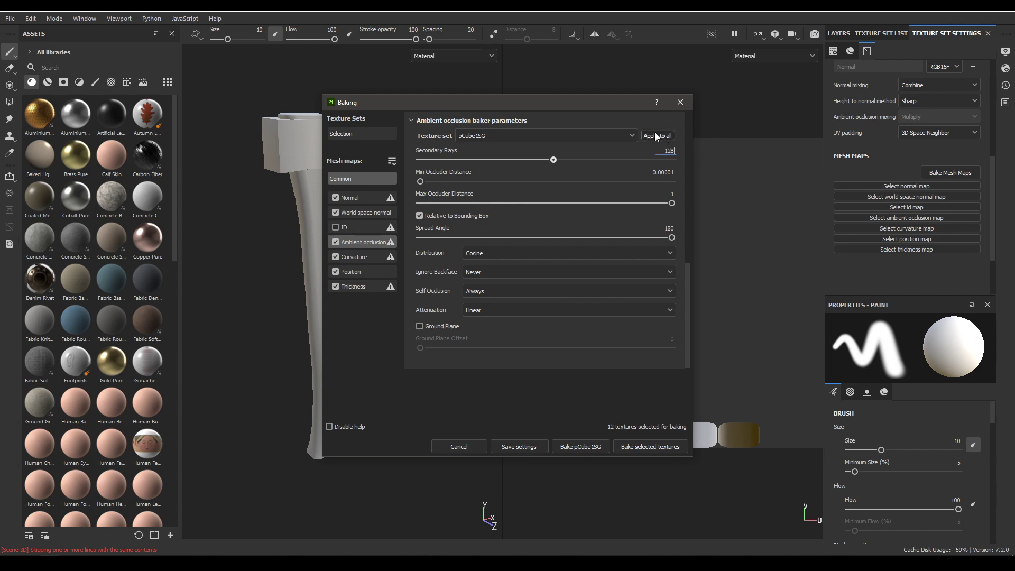
# - Bake the selected mesh maps for both texture sets and close the finished bake report
pyautogui.click(343, 179)
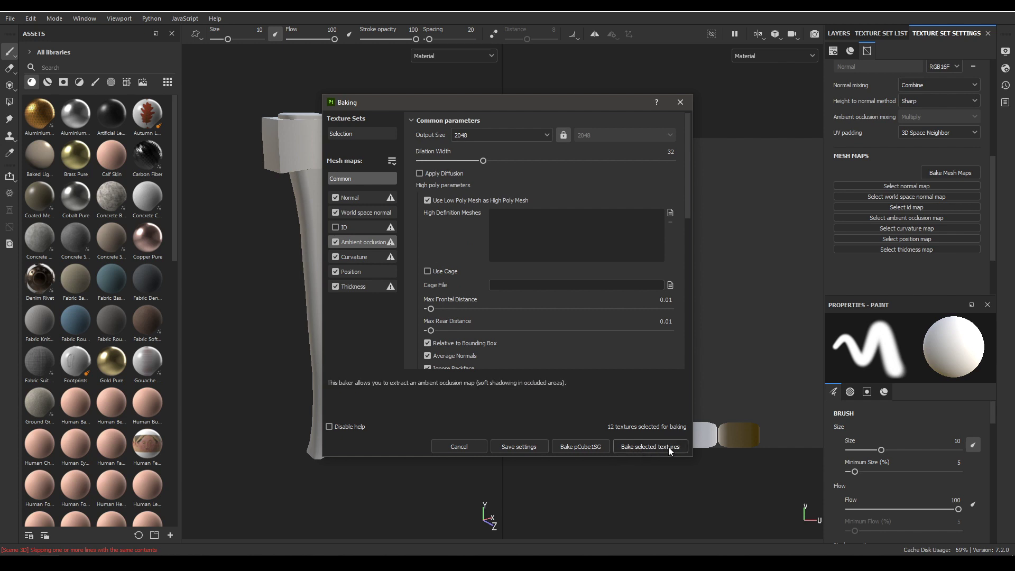
pyautogui.click(650, 446)
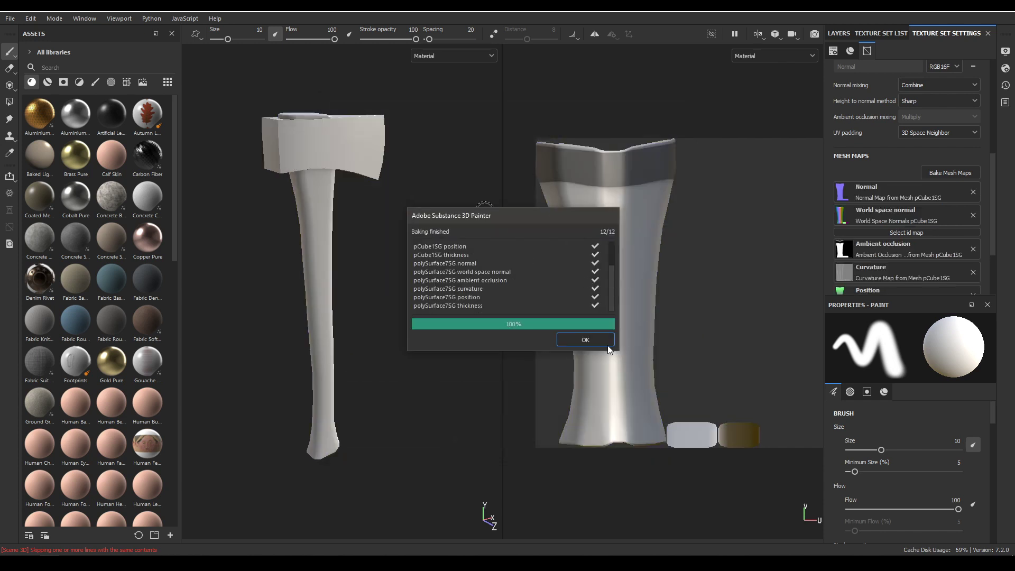
pyautogui.click(584, 340)
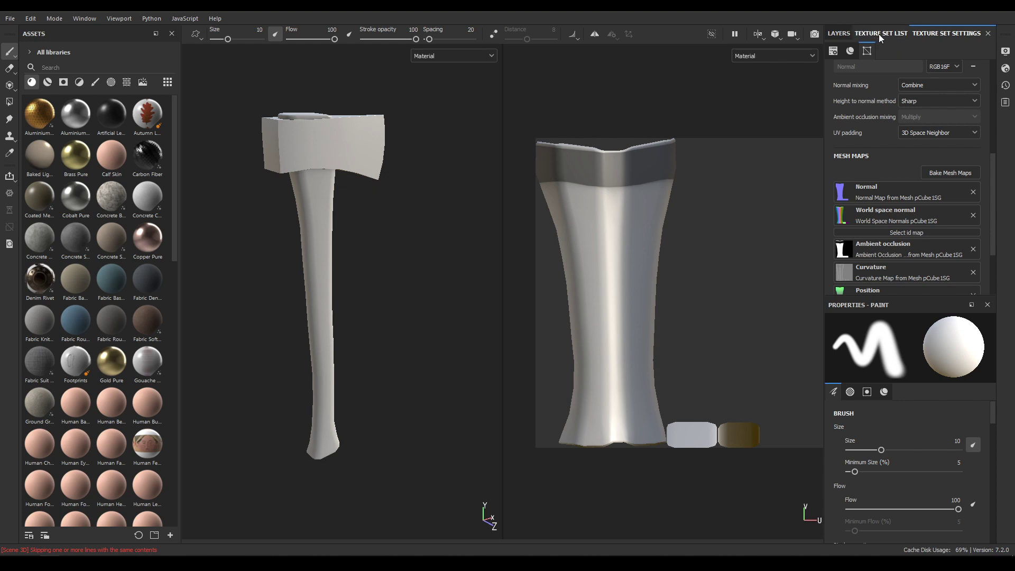
# - Identify the handle's texture set by toggling its visibility, rename it Wood, and rename the axe head's texture set as well
pyautogui.click(880, 33)
pyautogui.click(831, 63)
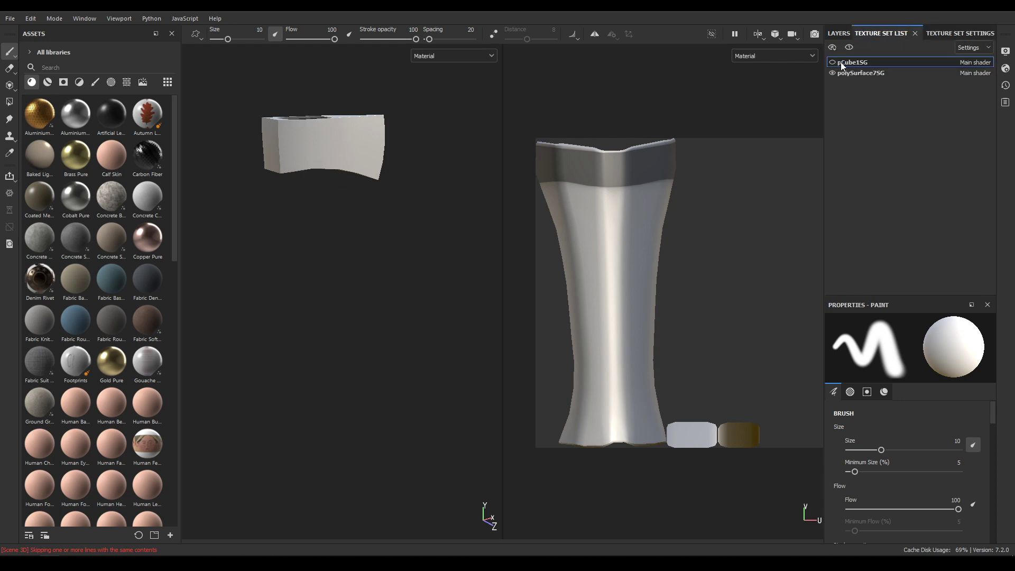
pyautogui.click(833, 62)
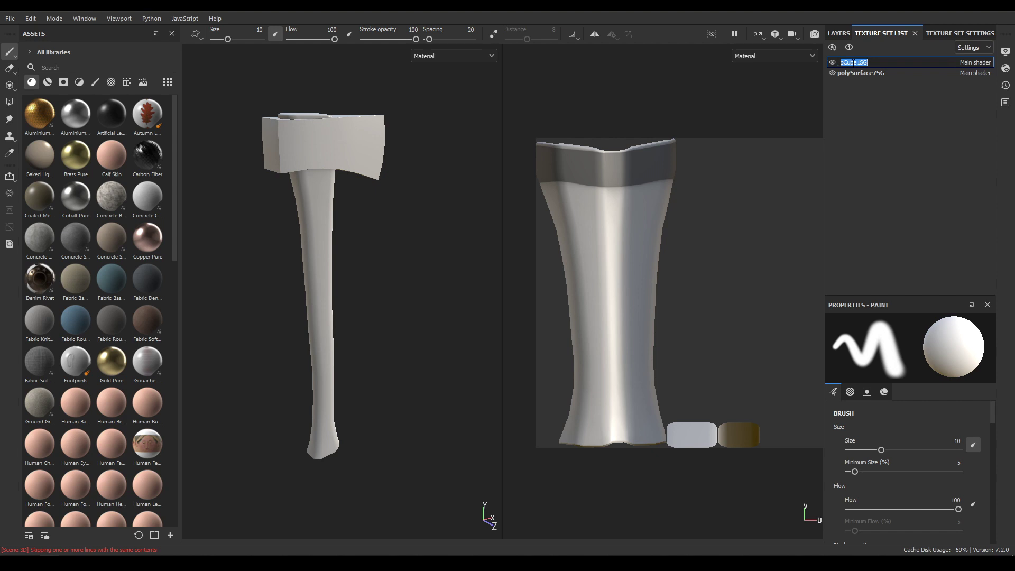
pyautogui.write('Wood')
pyautogui.click(860, 73)
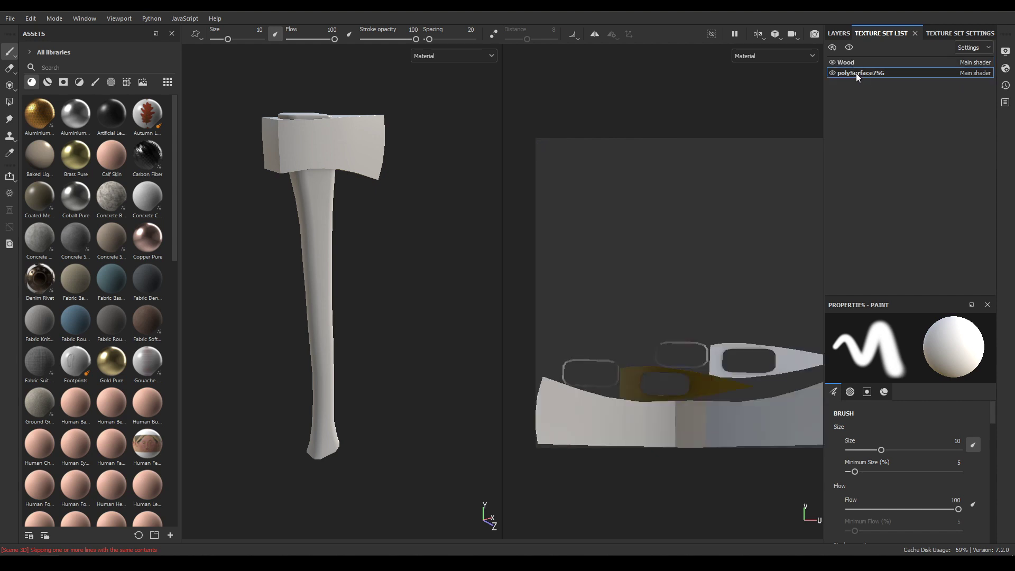
pyautogui.write('Metal')
# - Delete the default Layer 1 from the Wood texture set
pyautogui.click(851, 62)
pyautogui.click(838, 33)
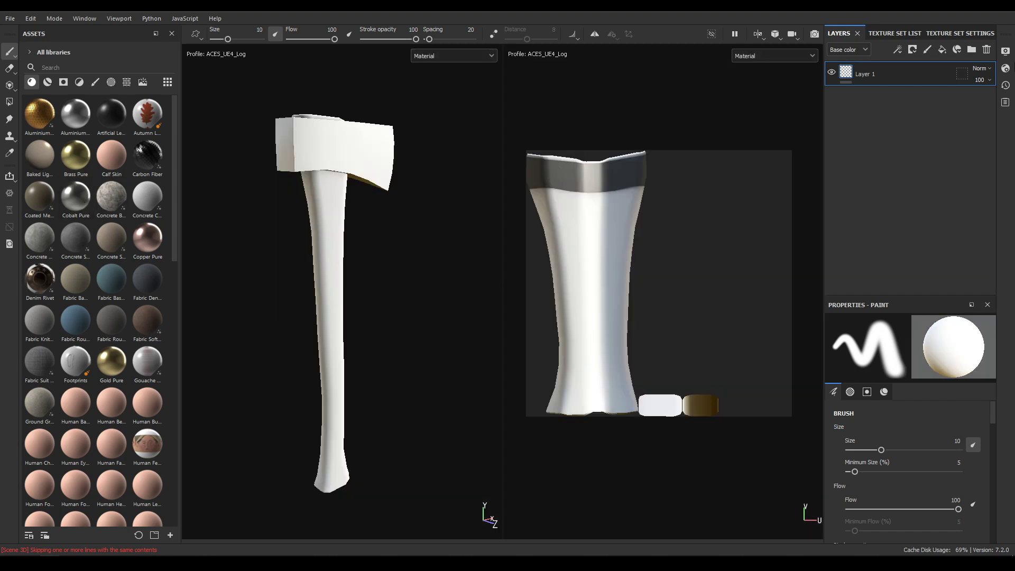
pyautogui.click(986, 49)
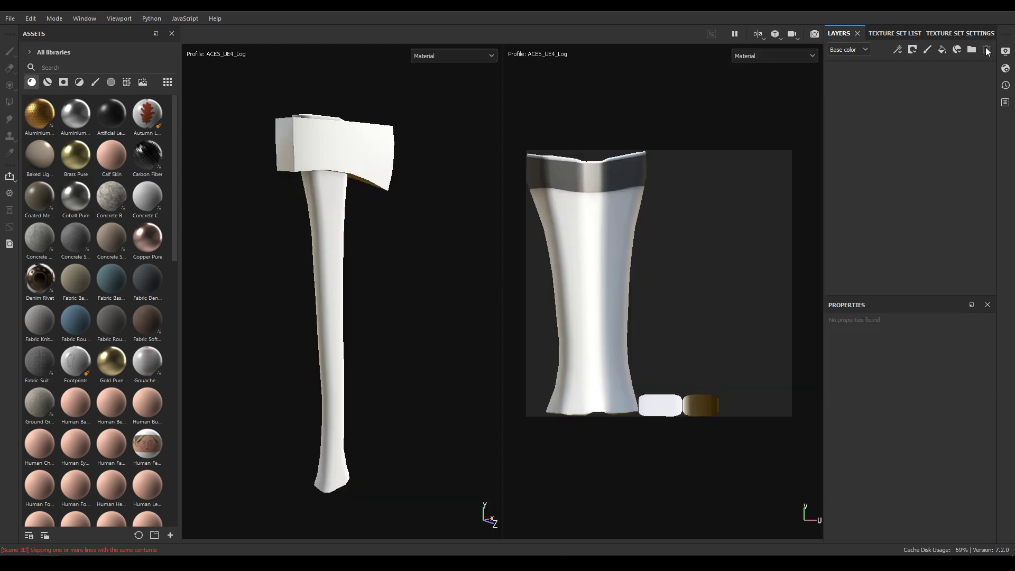
# - Apply the Wood Beech Veined smart material to the handle's layer stack
pyautogui.click(49, 83)
pyautogui.scroll(-15, 122, 203)
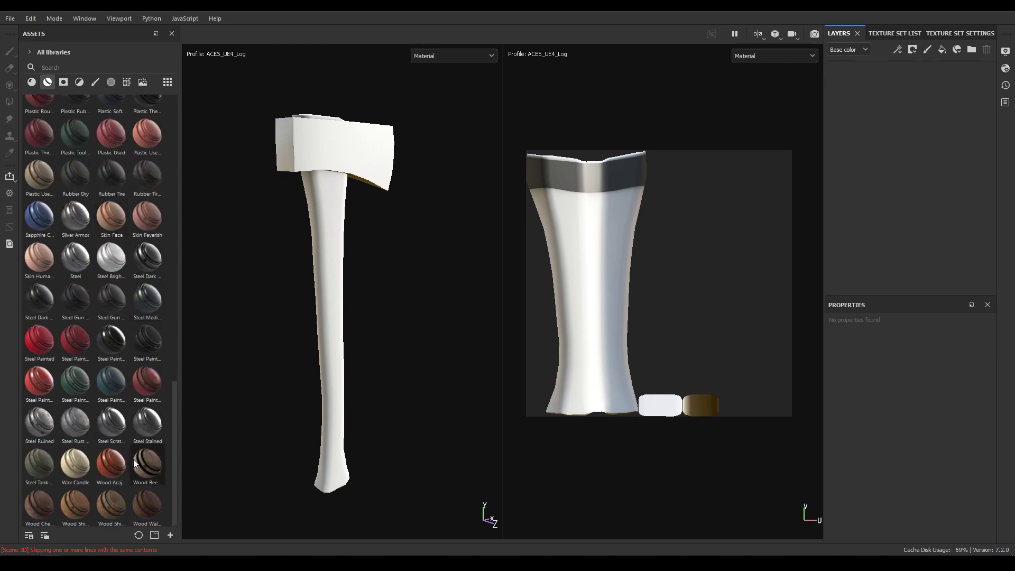
pyautogui.moveTo(133, 458)
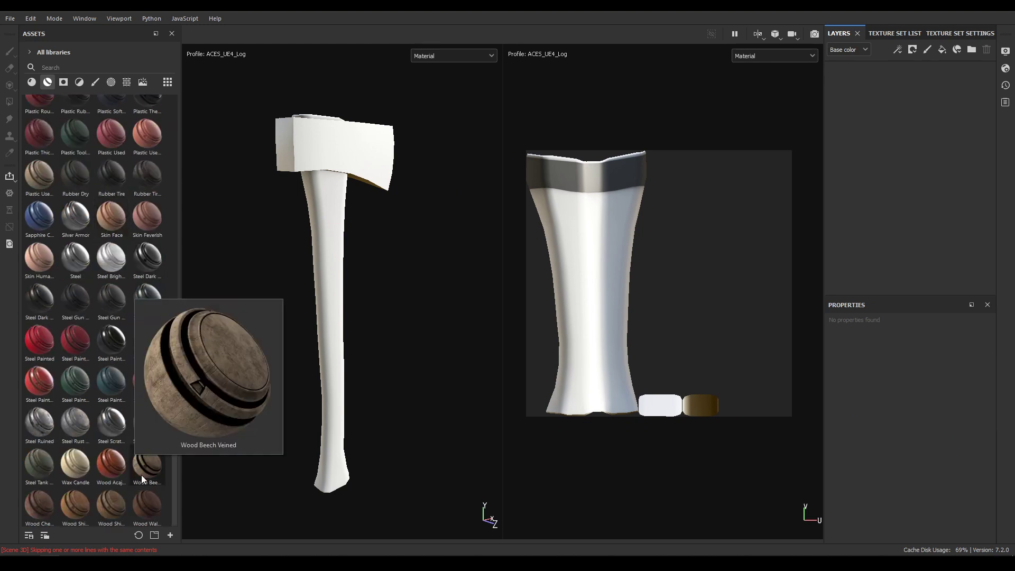
pyautogui.moveTo(141, 474); pyautogui.dragTo(896, 220)
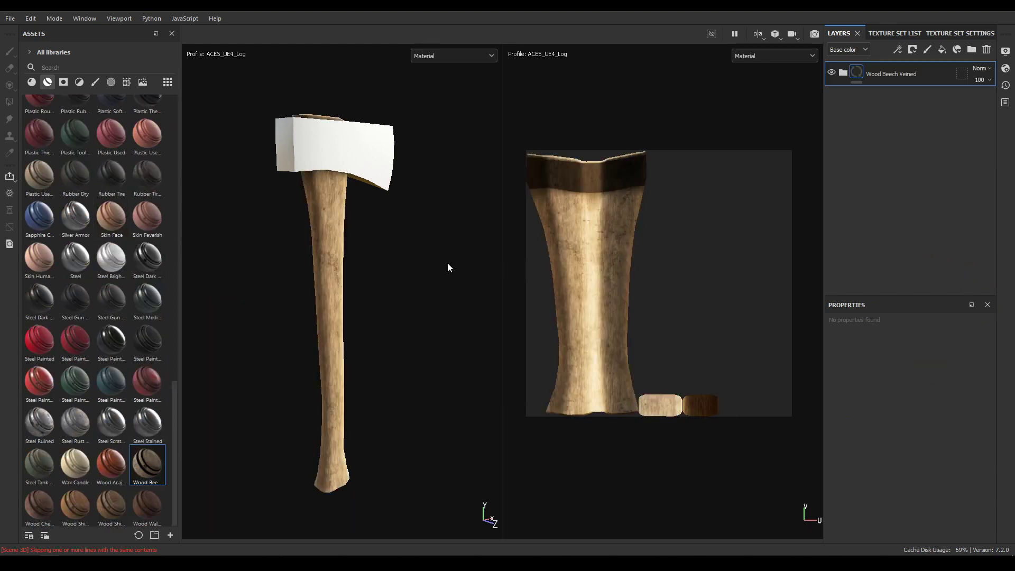
# - Change the colour of the Base Wood layer inside the Wood Beech Veined group to a greyer beige
pyautogui.scroll(6, 382, 340)
pyautogui.moveTo(369, 336)
pyautogui.keyDown('alt'); pyautogui.mouseDown()
pyautogui.moveTo(380, 279)
pyautogui.moveTo(371, 331)
pyautogui.moveTo(397, 371)
pyautogui.moveTo(352, 347)
pyautogui.moveTo(364, 338)
pyautogui.mouseUp(); pyautogui.keyUp('alt')
pyautogui.click(843, 73)
pyautogui.click(872, 182)
pyautogui.scroll(-5, 912, 393)
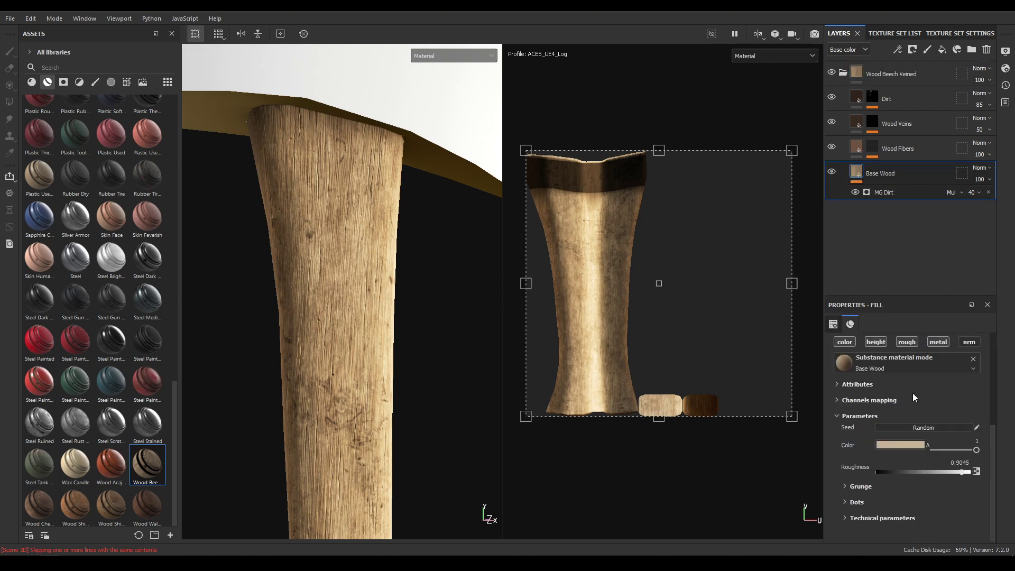
pyautogui.click(904, 445)
pyautogui.moveTo(999, 350); pyautogui.dragTo(1003, 362)
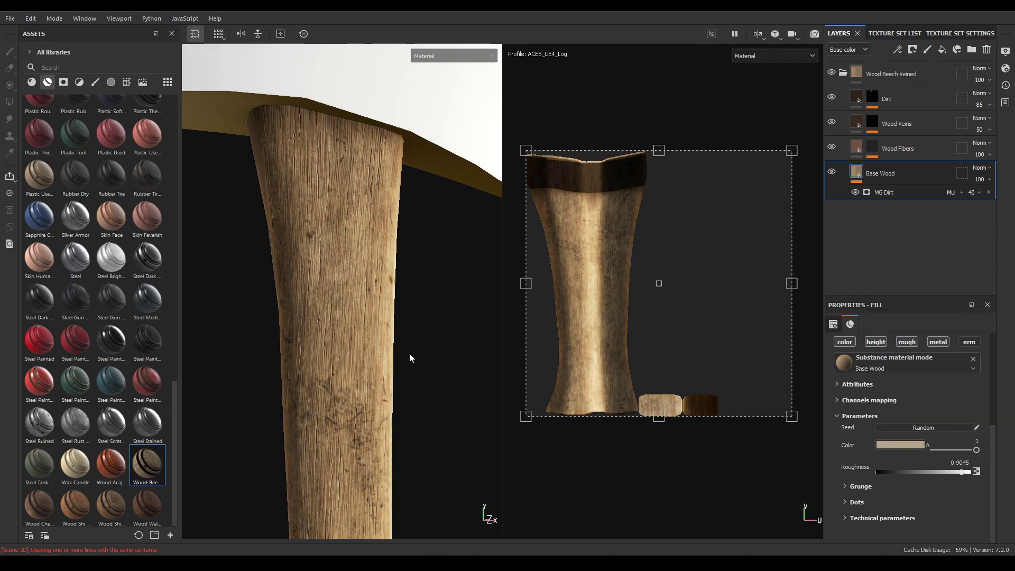
# - Set the Base Wood layer's Grunge 01 Opacity to 0.65 and its Grunge 01 Scale to 5
pyautogui.scroll(-3, 349, 142)
pyautogui.keyDown('alt'); pyautogui.moveTo(286, 253); pyautogui.dragTo(378, 209); pyautogui.keyUp('alt')
pyautogui.scroll(5, 377, 209)
pyautogui.keyDown('alt'); pyautogui.moveTo(378, 339); pyautogui.dragTo(391, 381); pyautogui.keyUp('alt')
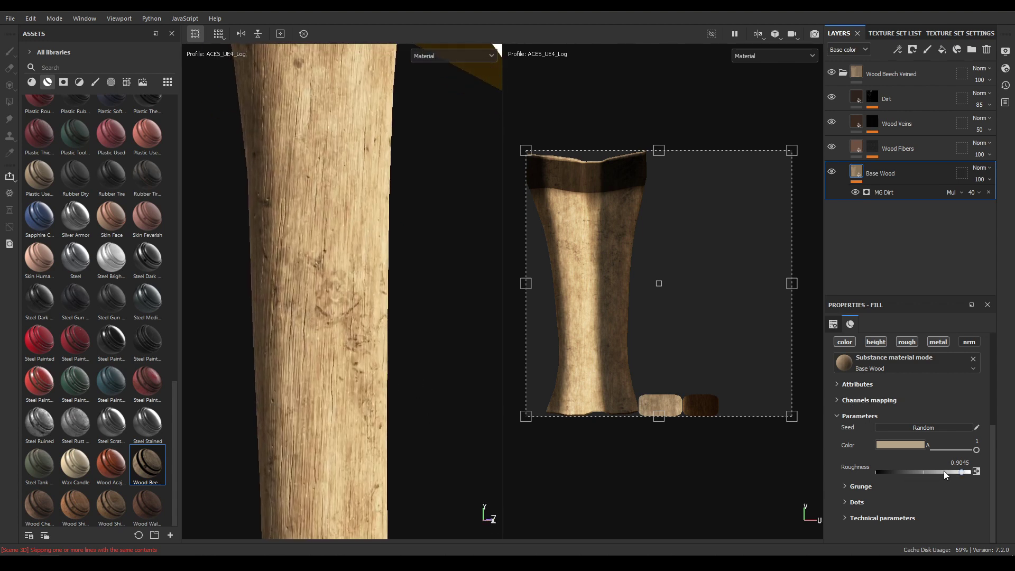
pyautogui.click(867, 487)
pyautogui.scroll(-2, 865, 489)
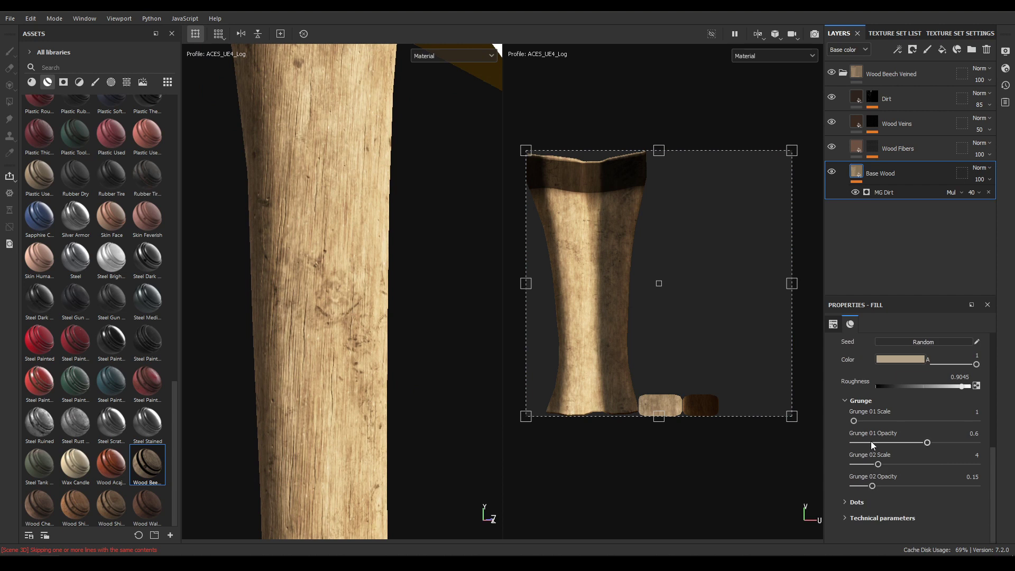
pyautogui.click(925, 443)
pyautogui.moveTo(933, 443)
pyautogui.mouseDown()
pyautogui.moveTo(956, 443)
pyautogui.moveTo(943, 440)
pyautogui.mouseUp()
pyautogui.click(974, 434)
pyautogui.write('0.65')
pyautogui.press('Return')
pyautogui.moveTo(856, 420); pyautogui.dragTo(884, 423)
pyautogui.keyDown('alt'); pyautogui.moveTo(300, 393); pyautogui.dragTo(362, 473); pyautogui.keyUp('alt')
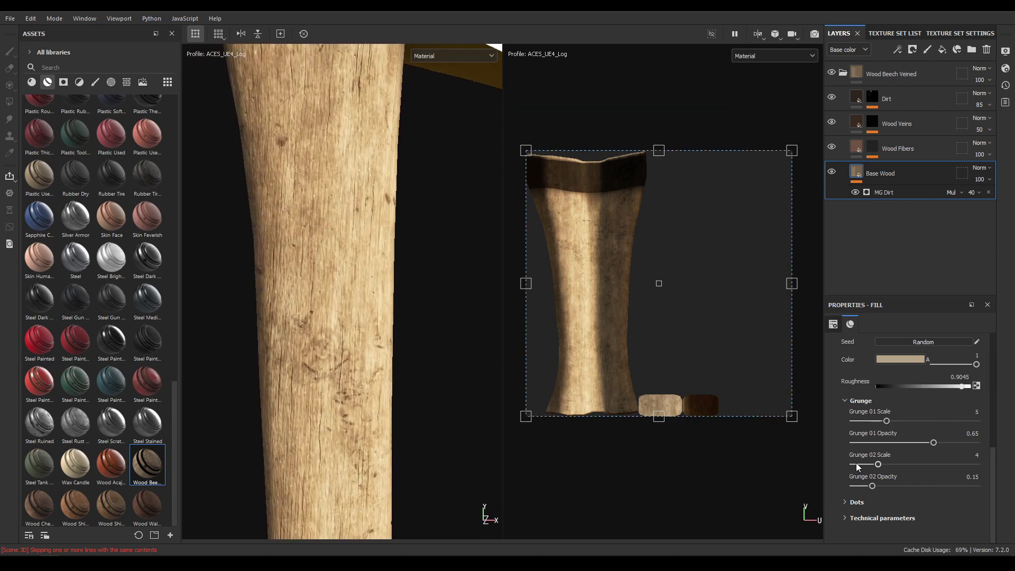
# - Set the Base Wood layer's Bright Dots Tile to 8 and Dark Dots Tile to 4
pyautogui.click(856, 501)
pyautogui.scroll(-3, 876, 501)
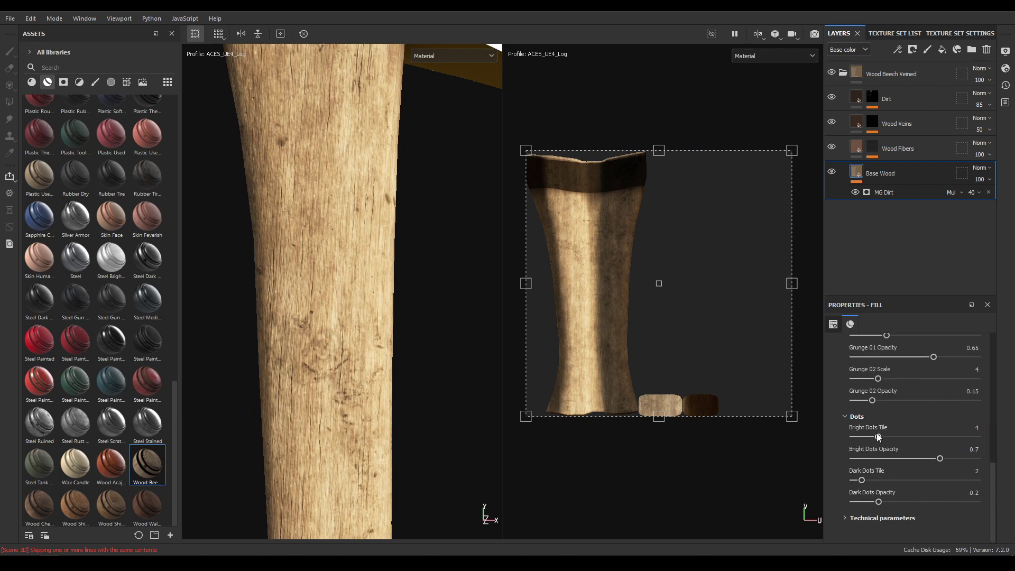
pyautogui.moveTo(923, 436); pyautogui.dragTo(897, 437)
pyautogui.keyDown('alt'); pyautogui.moveTo(470, 360); pyautogui.dragTo(344, 298); pyautogui.keyUp('alt')
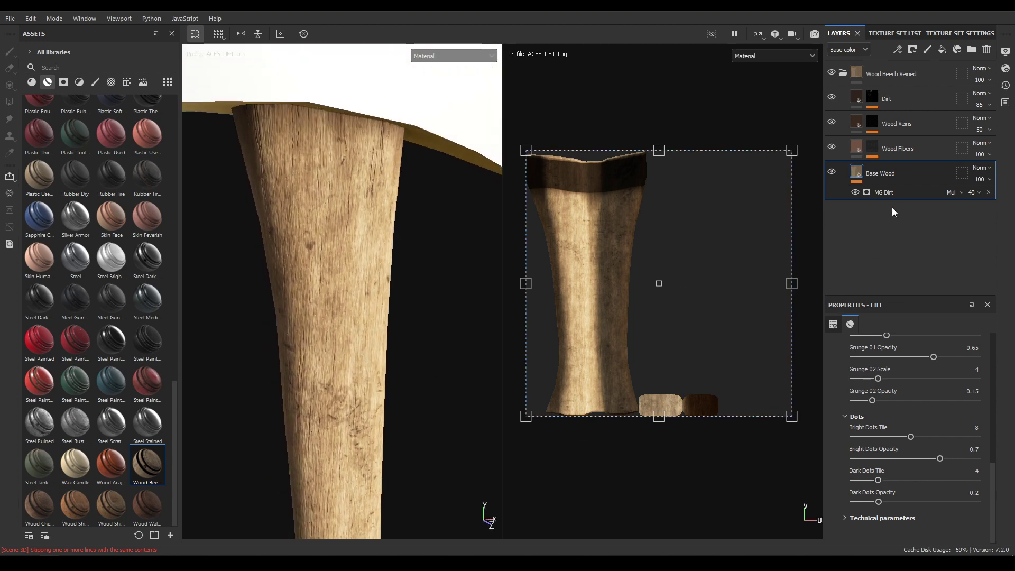
# - Set the opacity of the MG Dirt generator on the Base Wood layer to 50
pyautogui.click(951, 192)
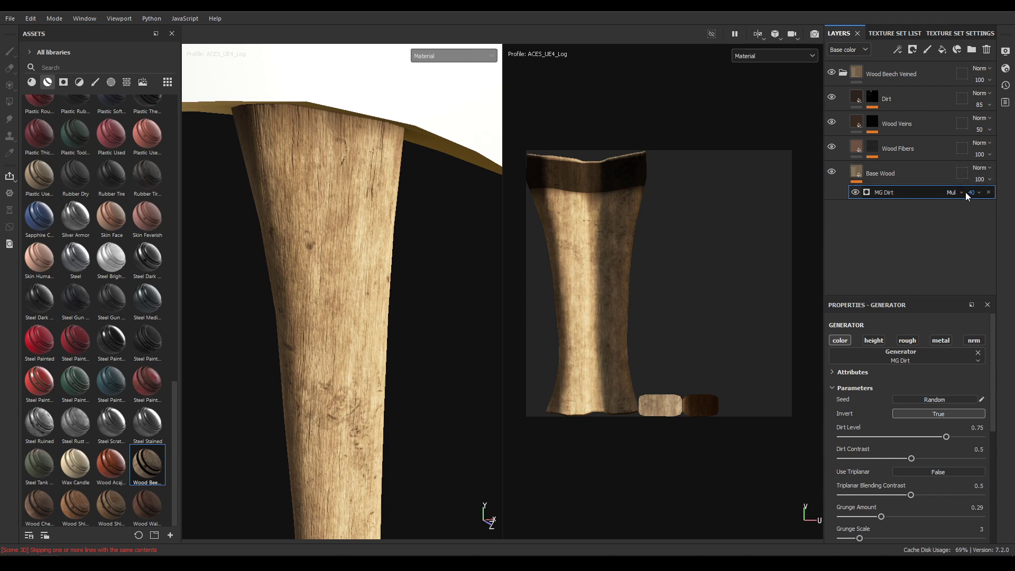
pyautogui.moveTo(984, 213); pyautogui.dragTo(989, 213)
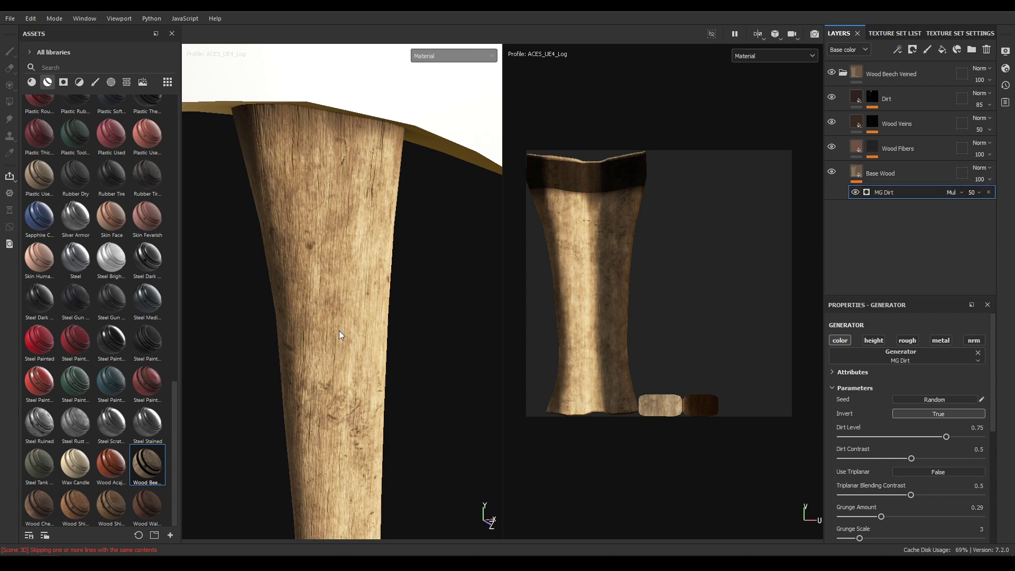
pyautogui.keyDown('alt'); pyautogui.moveTo(341, 431); pyautogui.dragTo(328, 310, button='right'); pyautogui.keyUp('alt')
pyautogui.keyDown('alt'); pyautogui.moveTo(329, 310); pyautogui.dragTo(283, 370); pyautogui.keyUp('alt')
pyautogui.keyDown('alt'); pyautogui.moveTo(283, 370); pyautogui.dragTo(303, 252, button='right'); pyautogui.keyUp('alt')
pyautogui.keyDown('alt'); pyautogui.moveTo(304, 252); pyautogui.dragTo(229, 274); pyautogui.keyUp('alt')
pyautogui.keyDown('alt'); pyautogui.moveTo(228, 272); pyautogui.dragTo(430, 399, button='right'); pyautogui.keyUp('alt')
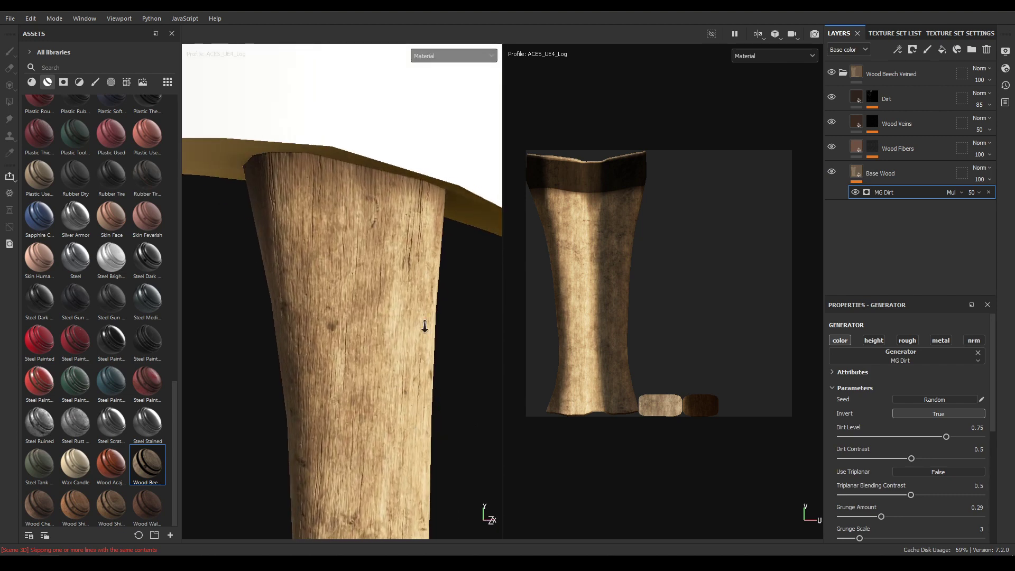
pyautogui.keyDown('alt'); pyautogui.moveTo(425, 327); pyautogui.dragTo(418, 382, button='right'); pyautogui.keyUp('alt')
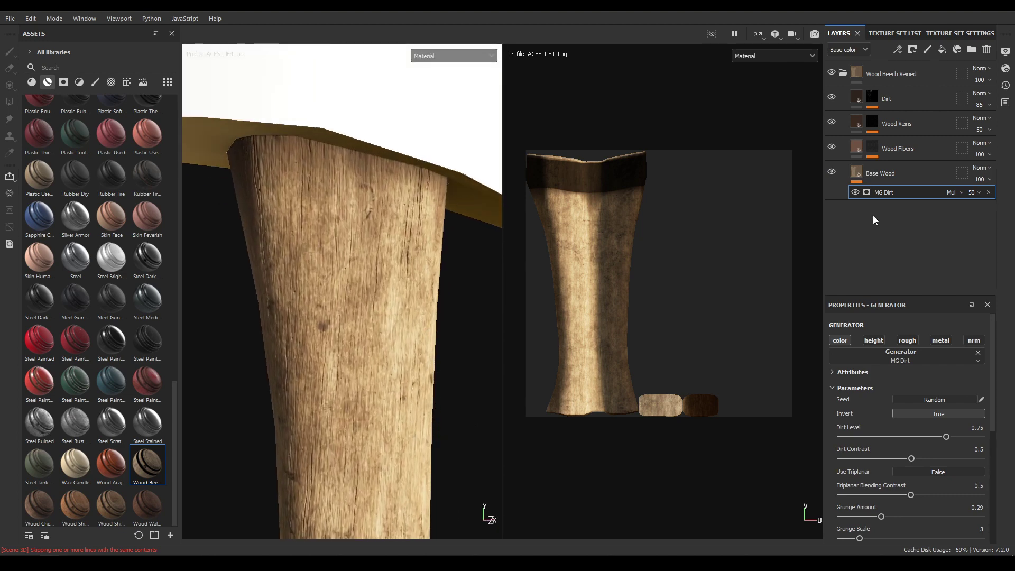
# - Set the Amount of the wood_pattern_01 fill in the Wood Veins layer's mask to 0.35
pyautogui.click(870, 123)
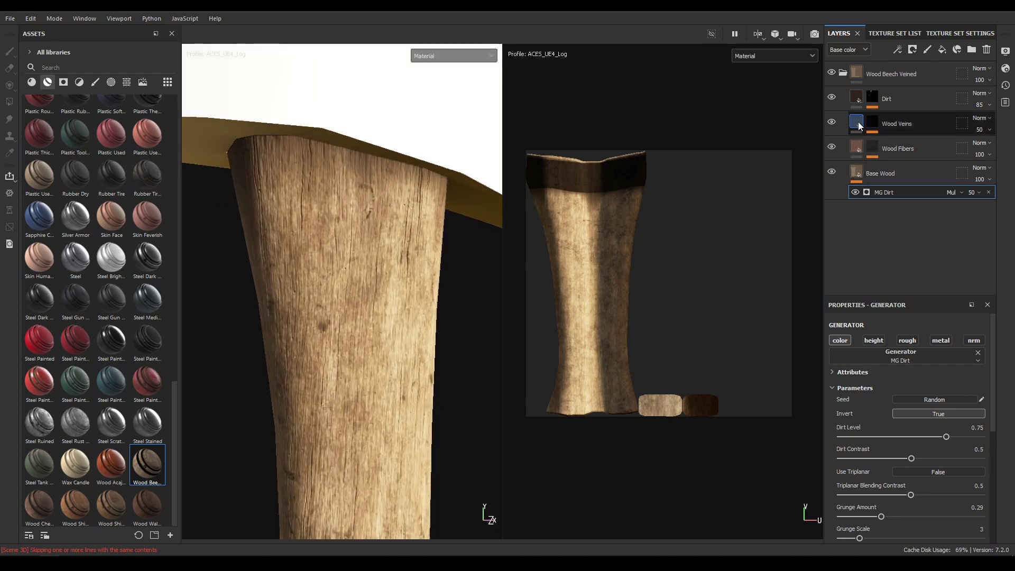
pyautogui.click(846, 125)
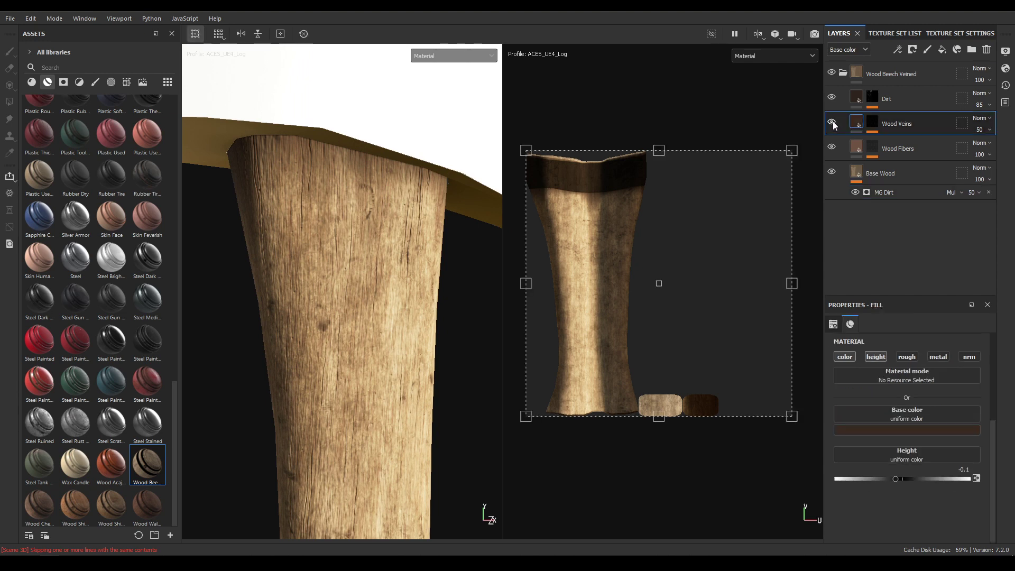
pyautogui.click(871, 123)
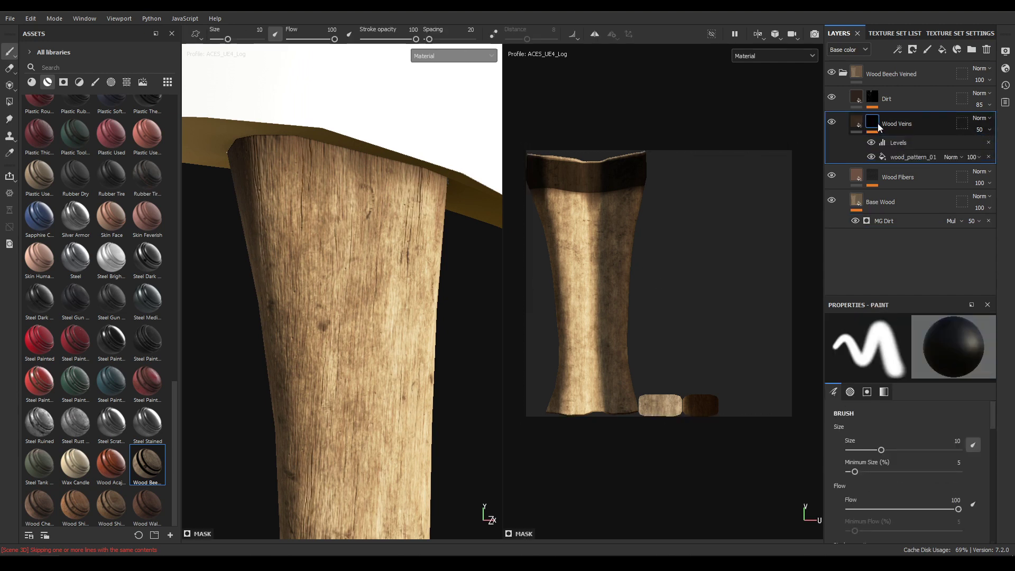
pyautogui.click(905, 158)
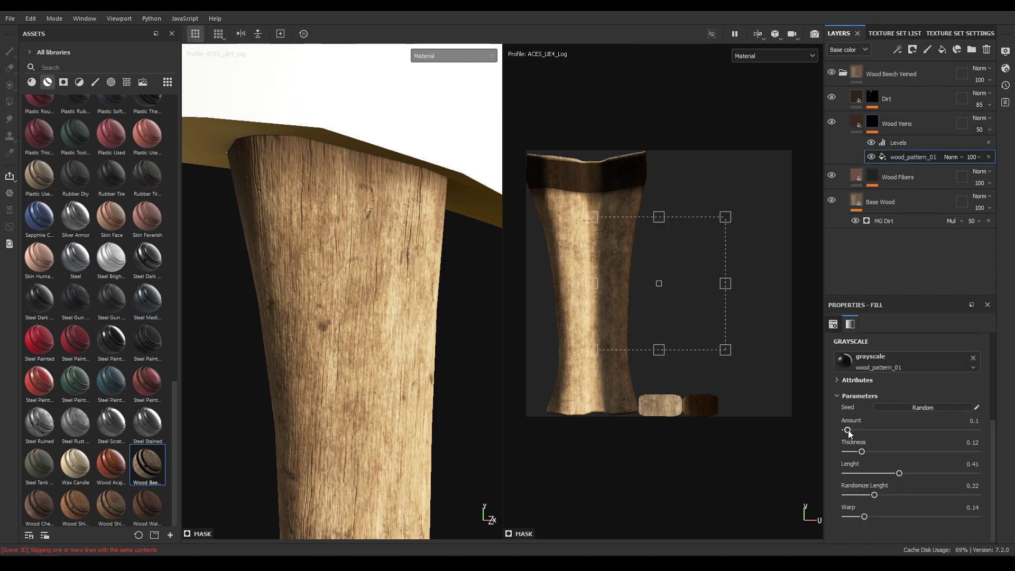
pyautogui.moveTo(849, 432); pyautogui.dragTo(850, 433)
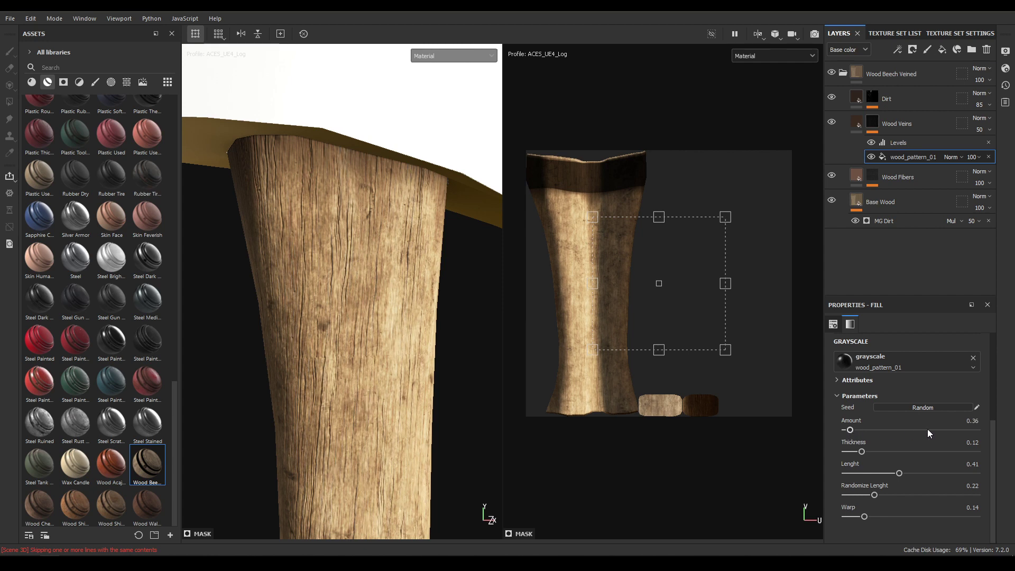
pyautogui.doubleClick(972, 421)
pyautogui.write('0.35')
pyautogui.press('Return')
# - Set the Thickness of the wood_pattern_01 fill to 0.15
pyautogui.keyDown('alt'); pyautogui.moveTo(472, 483); pyautogui.dragTo(390, 366); pyautogui.keyUp('alt')
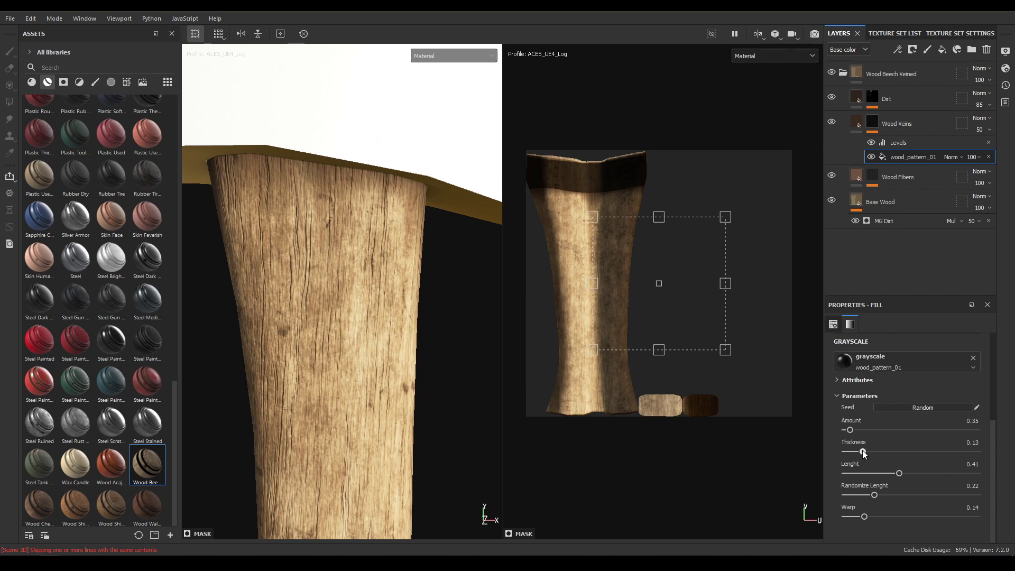
pyautogui.moveTo(870, 449); pyautogui.dragTo(866, 450)
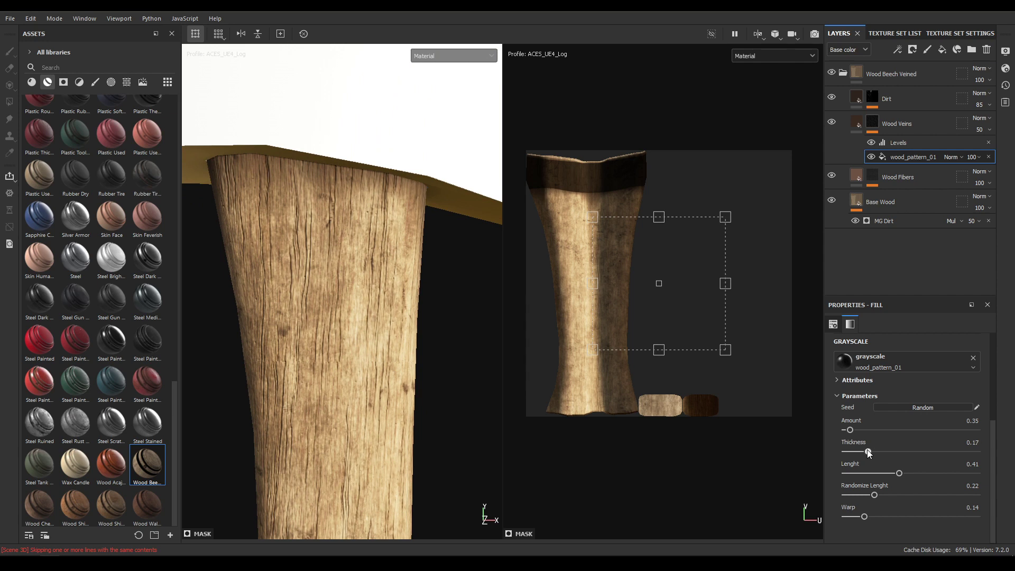
pyautogui.click(967, 442)
pyautogui.write('0.15')
pyautogui.press('Return')
# - Set the wood_pattern_01 fill's Lenght to 0.2 and its Warp to 0.25
pyautogui.moveTo(898, 473); pyautogui.dragTo(871, 474)
pyautogui.click(972, 464)
pyautogui.doubleClick(973, 465)
pyautogui.write('0.2')
pyautogui.press('Return')
pyautogui.moveTo(865, 517); pyautogui.dragTo(875, 518)
pyautogui.click(973, 508)
pyautogui.doubleClick(975, 508)
pyautogui.write('0.25')
pyautogui.press('Return')
# - Darken the Base Wood layer's colour to a muted beige, about #a5947b
pyautogui.scroll(-5, 285, 294)
pyautogui.keyDown('alt'); pyautogui.moveTo(419, 362); pyautogui.dragTo(335, 324); pyautogui.keyUp('alt')
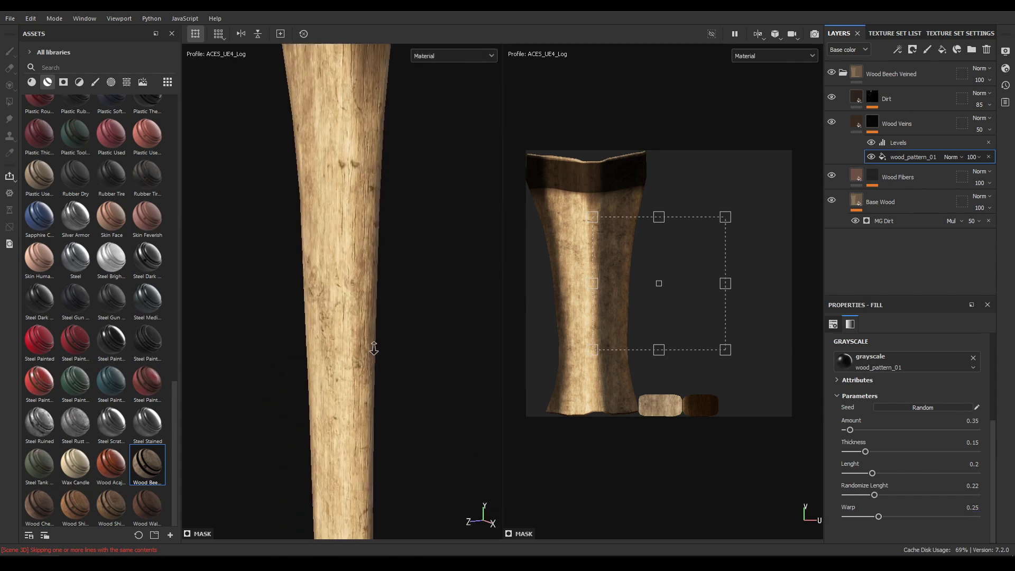
pyautogui.keyDown('alt'); pyautogui.moveTo(374, 349); pyautogui.dragTo(324, 120); pyautogui.keyUp('alt')
pyautogui.keyDown('alt'); pyautogui.moveTo(324, 120); pyautogui.dragTo(326, 276, button='middle'); pyautogui.keyUp('alt')
pyautogui.keyDown('alt'); pyautogui.moveTo(326, 276); pyautogui.dragTo(378, 353, button='right'); pyautogui.keyUp('alt')
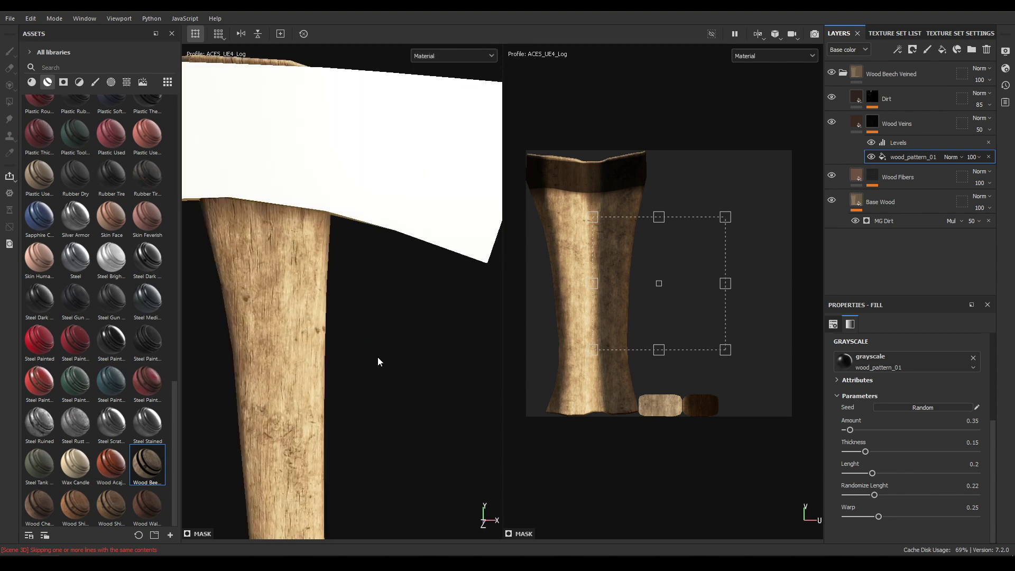
pyautogui.keyDown('alt'); pyautogui.moveTo(378, 359); pyautogui.dragTo(412, 326); pyautogui.keyUp('alt')
pyautogui.click(893, 202)
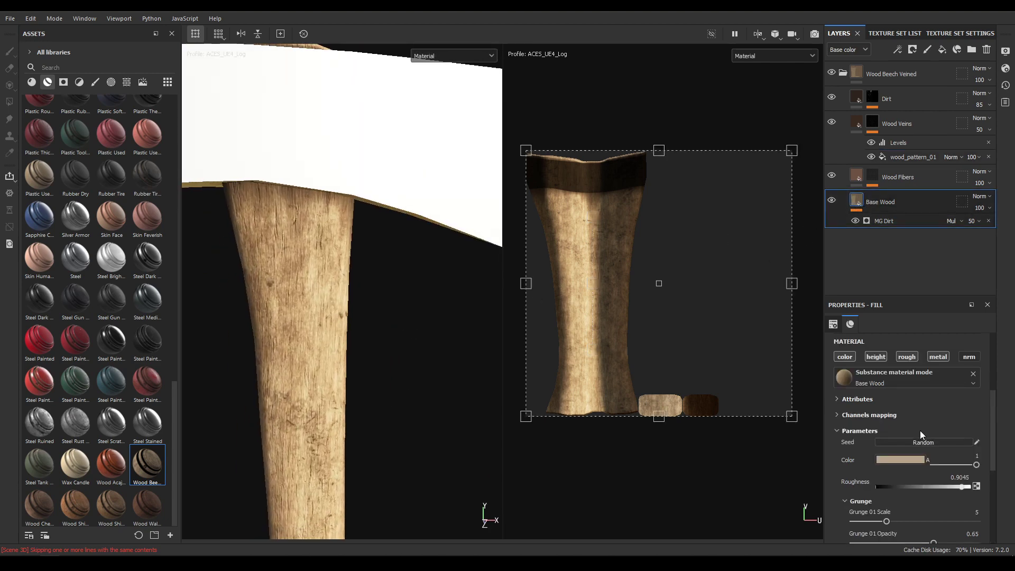
pyautogui.click(910, 465)
pyautogui.moveTo(1000, 378); pyautogui.dragTo(999, 385)
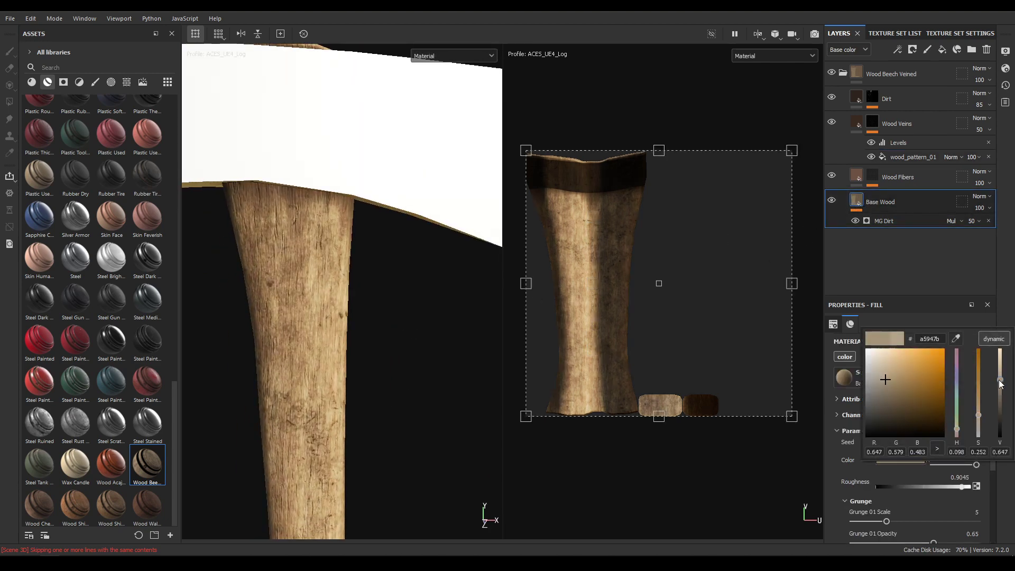
# - Fine-tune the brightness of the Base Wood layer's colour to about #a6957c
pyautogui.keyDown('alt'); pyautogui.moveTo(444, 414); pyautogui.dragTo(335, 435); pyautogui.keyUp('alt')
pyautogui.keyDown('alt'); pyautogui.moveTo(335, 435); pyautogui.dragTo(350, 459, button='right'); pyautogui.keyUp('alt')
pyautogui.keyDown('alt'); pyautogui.moveTo(350, 459); pyautogui.dragTo(303, 328); pyautogui.keyUp('alt')
pyautogui.keyDown('alt'); pyautogui.moveTo(304, 328); pyautogui.dragTo(319, 211, button='middle'); pyautogui.keyUp('alt')
pyautogui.keyDown('alt'); pyautogui.moveTo(319, 211); pyautogui.dragTo(341, 339, button='right'); pyautogui.keyUp('alt')
pyautogui.keyDown('alt'); pyautogui.moveTo(341, 338); pyautogui.dragTo(280, 397); pyautogui.keyUp('alt')
pyautogui.keyDown('alt'); pyautogui.moveTo(281, 396); pyautogui.dragTo(370, 345, button='right'); pyautogui.keyUp('alt')
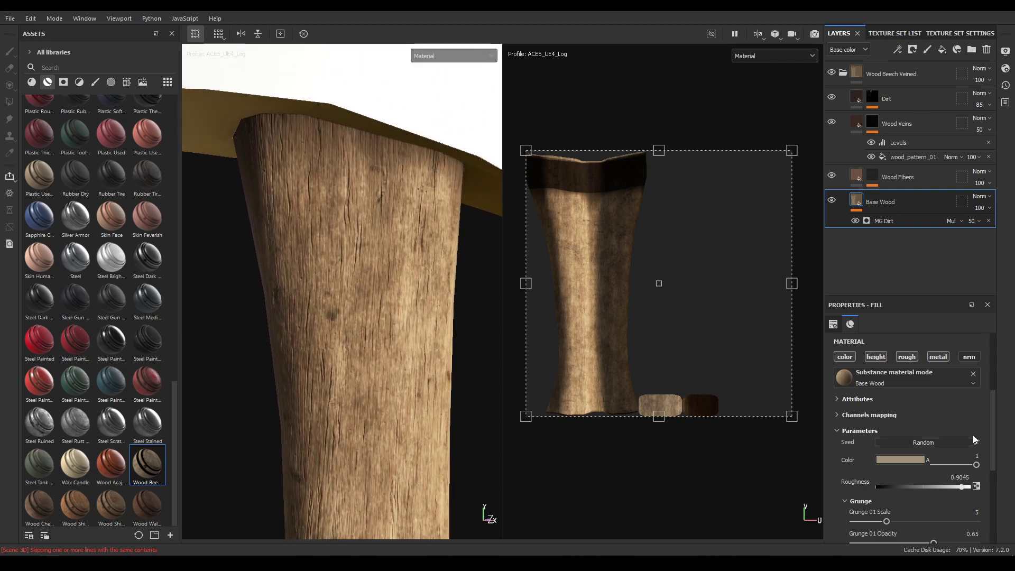
pyautogui.click(908, 459)
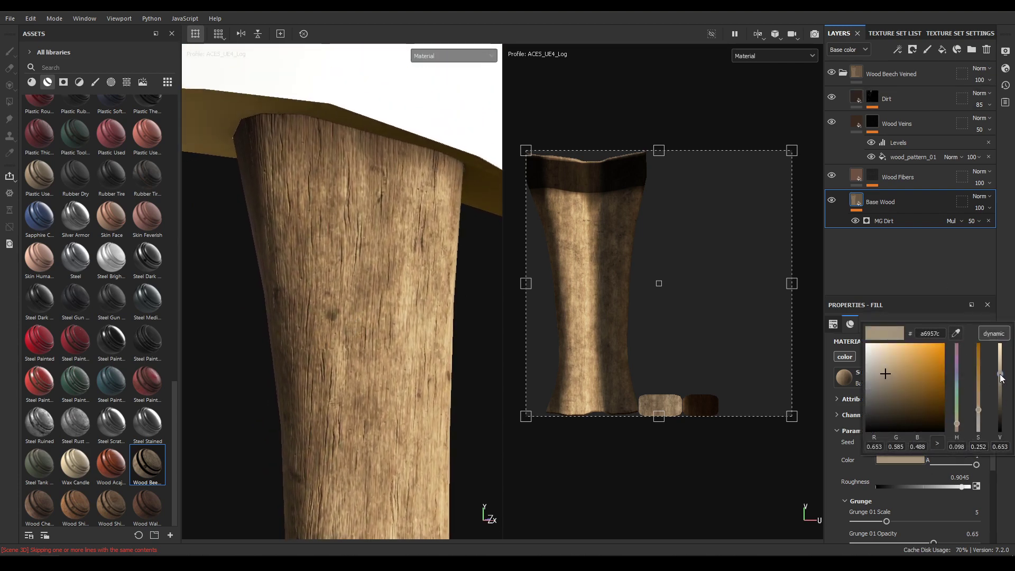
# - Examine the wood texture of the axe handle from several angles and distances
pyautogui.keyDown('alt'); pyautogui.moveTo(371, 344); pyautogui.dragTo(376, 362, button='right'); pyautogui.keyUp('alt')
pyautogui.keyDown('alt'); pyautogui.moveTo(376, 363); pyautogui.dragTo(316, 328); pyautogui.keyUp('alt')
pyautogui.keyDown('alt'); pyautogui.moveTo(316, 328); pyautogui.dragTo(317, 264, button='right'); pyautogui.keyUp('alt')
pyautogui.keyDown('alt'); pyautogui.moveTo(317, 264); pyautogui.dragTo(407, 299); pyautogui.keyUp('alt')
pyautogui.keyDown('alt'); pyautogui.moveTo(407, 299); pyautogui.dragTo(365, 269, button='right'); pyautogui.keyUp('alt')
pyautogui.keyDown('alt'); pyautogui.moveTo(365, 270); pyautogui.dragTo(333, 281); pyautogui.keyUp('alt')
pyautogui.keyDown('alt'); pyautogui.moveTo(365, 370); pyautogui.dragTo(370, 257, button='middle'); pyautogui.keyUp('alt')
pyautogui.keyDown('alt'); pyautogui.moveTo(370, 257); pyautogui.dragTo(346, 255, button='right'); pyautogui.keyUp('alt')
pyautogui.keyDown('alt'); pyautogui.moveTo(347, 256); pyautogui.dragTo(338, 312); pyautogui.keyUp('alt')
# - Switch to the Metal texture set and delete its default paint layer, Layer 1
pyautogui.click(881, 32)
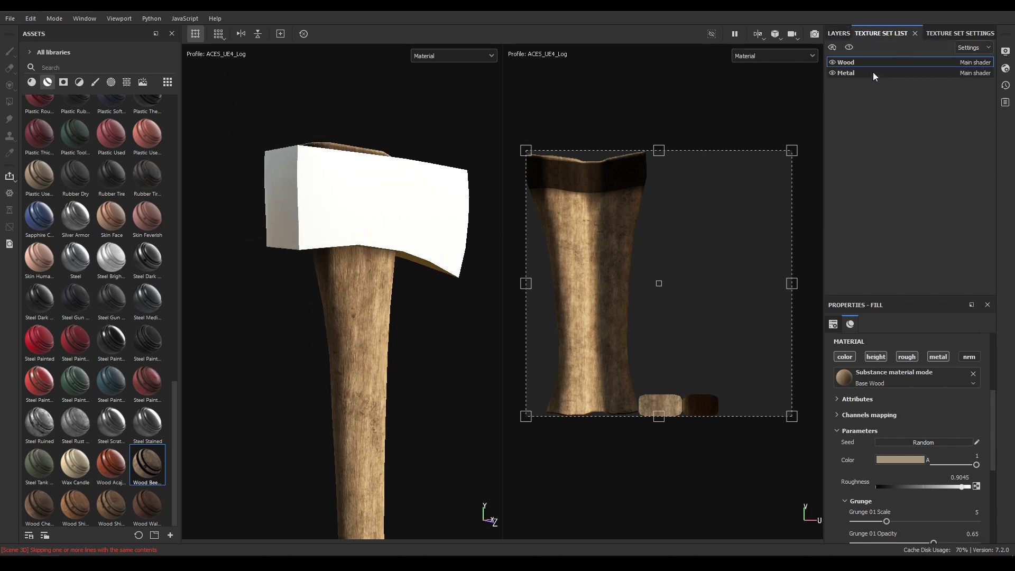
pyautogui.click(873, 72)
pyautogui.click(833, 33)
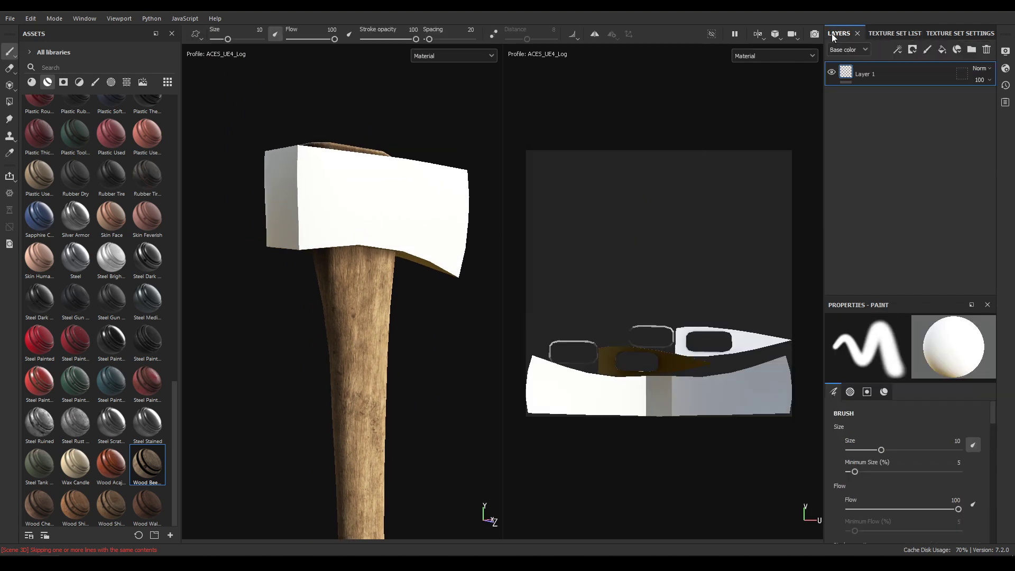
pyautogui.click(986, 49)
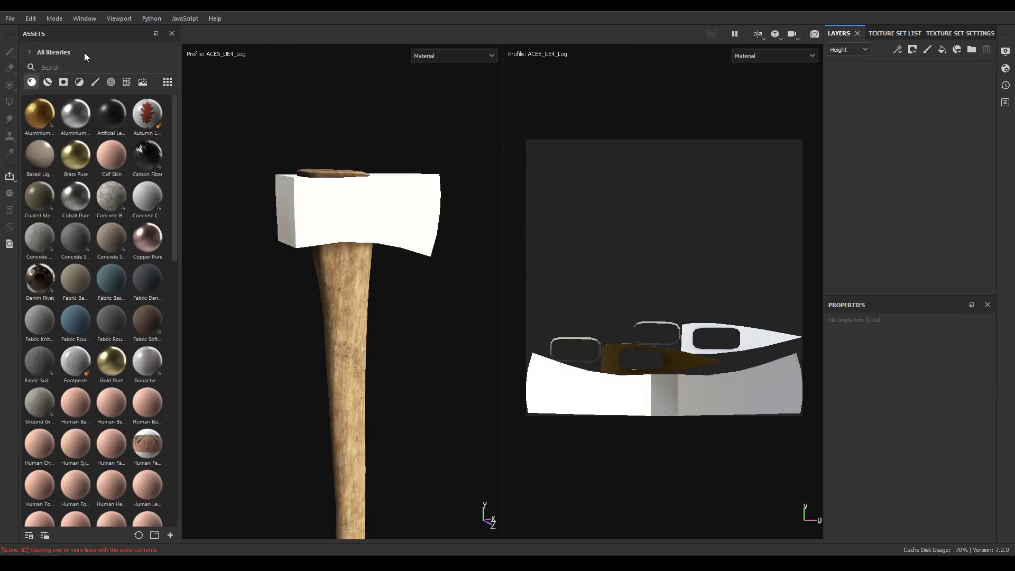
# - Search the base materials for "iron" and apply Iron Raw Damaged to the Metal texture set's layer stack
pyautogui.click(80, 67)
pyautogui.write('iron')
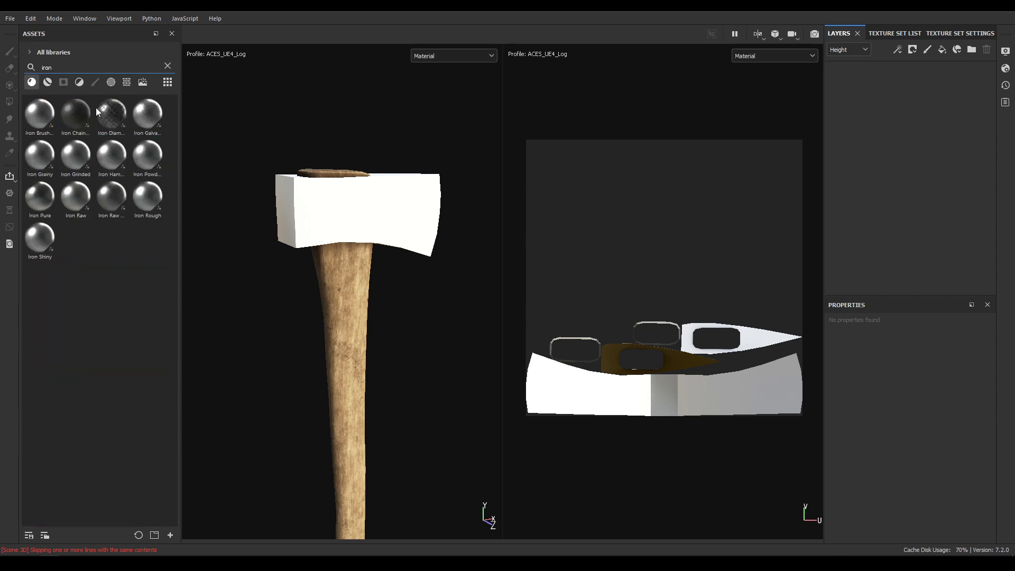
pyautogui.moveTo(114, 202); pyautogui.dragTo(624, 269)
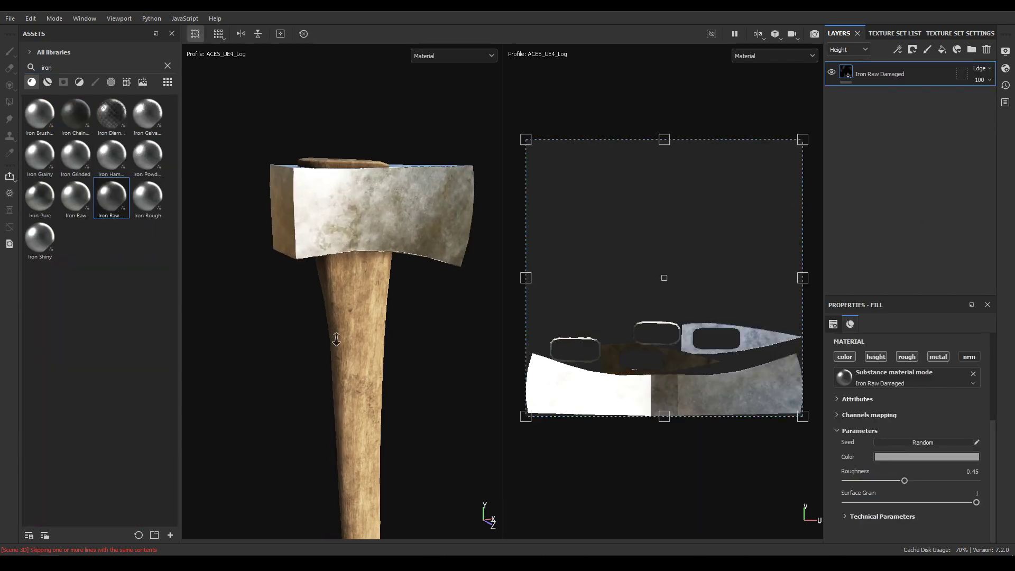
# - Darken the Iron Raw Damaged layer's colour to a dark grey and set its Roughness to 0.5
pyautogui.scroll(3, 349, 317)
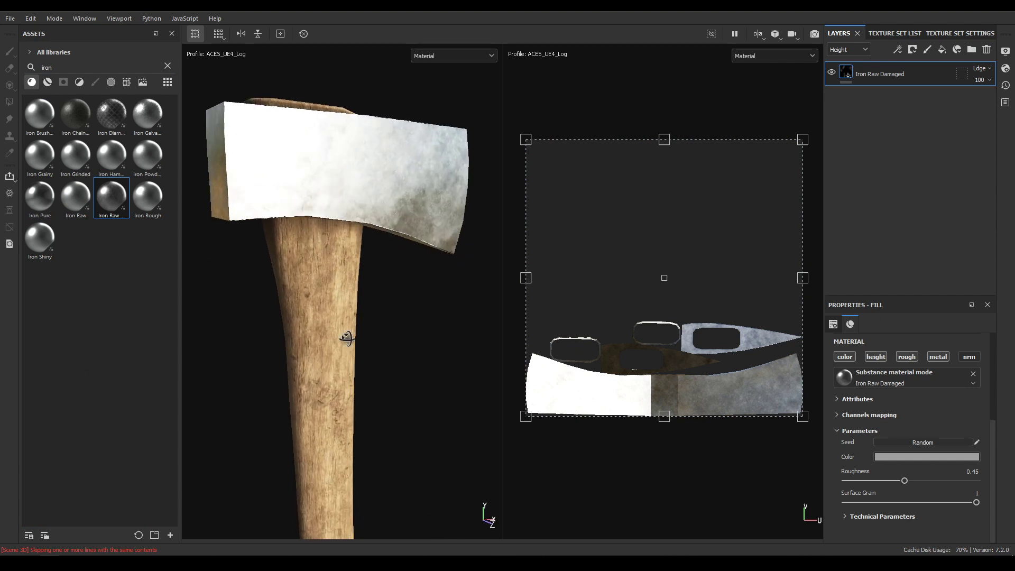
pyautogui.click(933, 456)
pyautogui.moveTo(1002, 374); pyautogui.dragTo(1003, 394)
pyautogui.click(851, 364)
pyautogui.keyDown('alt'); pyautogui.moveTo(455, 285); pyautogui.dragTo(334, 305); pyautogui.keyUp('alt')
pyautogui.keyDown('alt'); pyautogui.moveTo(338, 264); pyautogui.dragTo(359, 242); pyautogui.keyUp('alt')
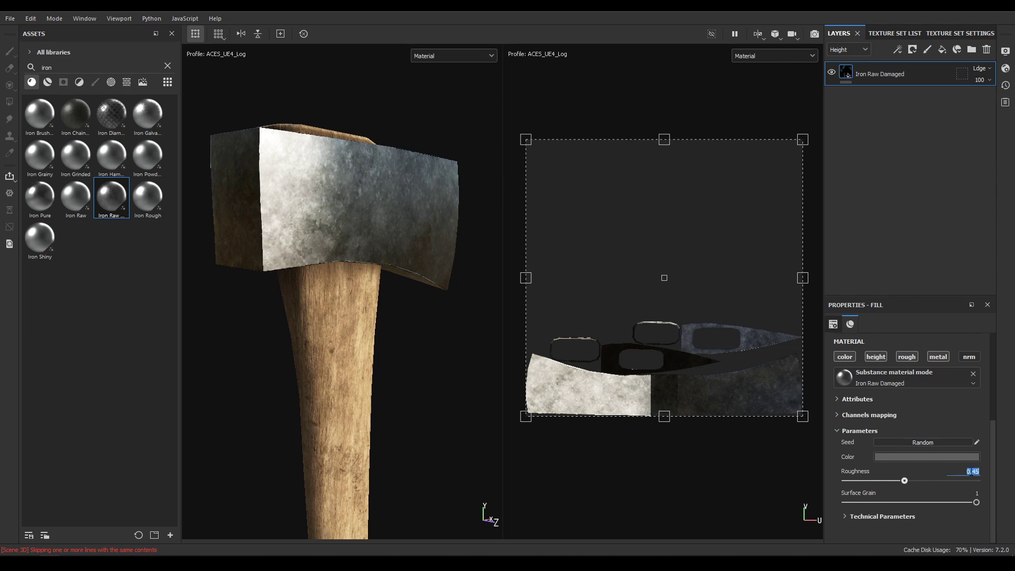
pyautogui.press('Return')
pyautogui.keyDown('alt'); pyautogui.moveTo(434, 319); pyautogui.dragTo(405, 326); pyautogui.keyUp('alt')
pyautogui.keyDown('alt'); pyautogui.moveTo(412, 284); pyautogui.dragTo(410, 236); pyautogui.keyUp('alt')
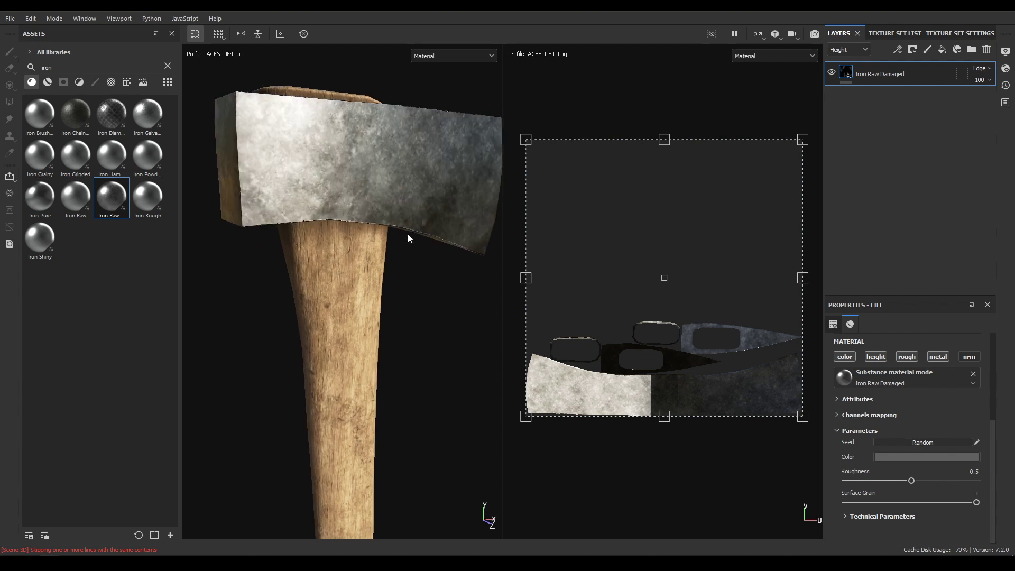
# - Add a fill layer above Iron Raw Damaged and disable its colour, roughness, metallic and normal channels, leaving only height
pyautogui.click(942, 49)
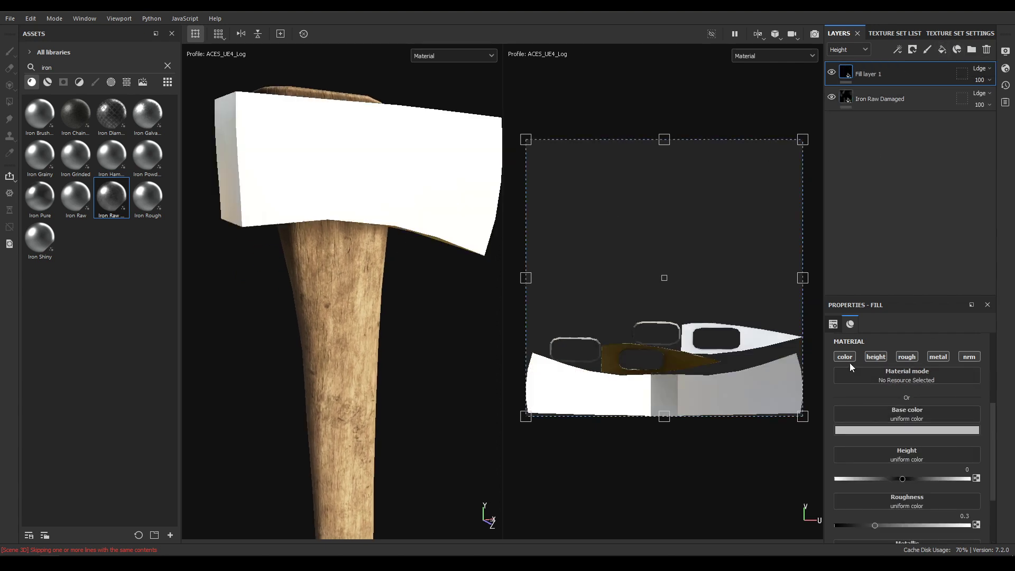
pyautogui.click(847, 358)
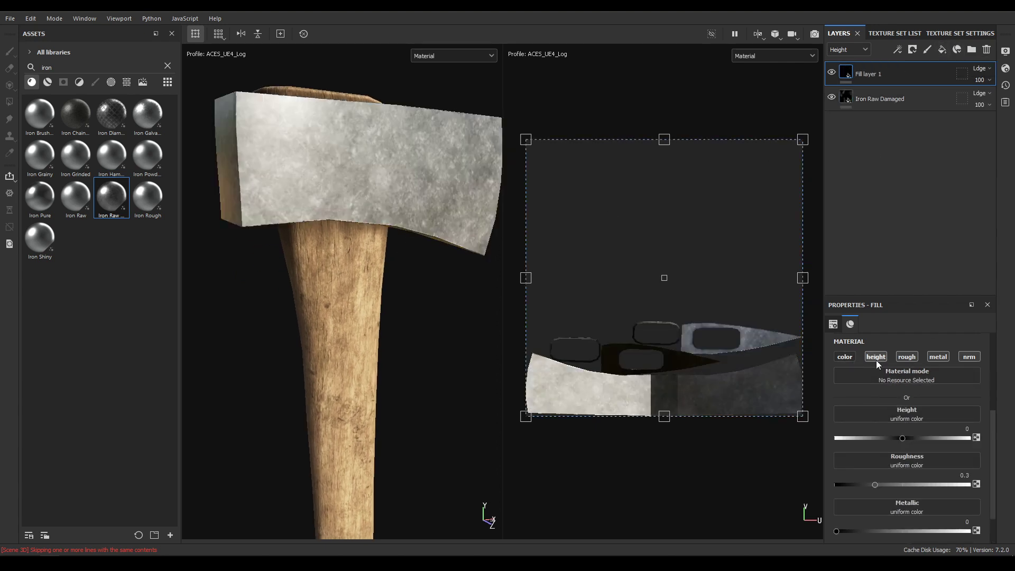
pyautogui.click(918, 357)
pyautogui.click(936, 358)
pyautogui.click(970, 356)
# - Add a black mask to Fill layer 1 and put a fill effect in the mask
pyautogui.rightClick(883, 77)
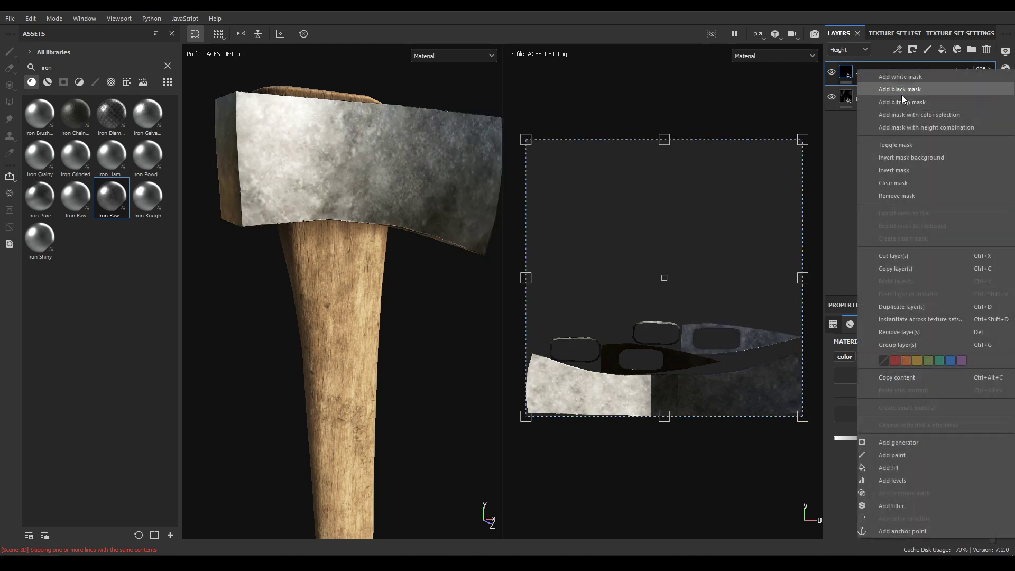
pyautogui.click(901, 91)
pyautogui.rightClick(891, 76)
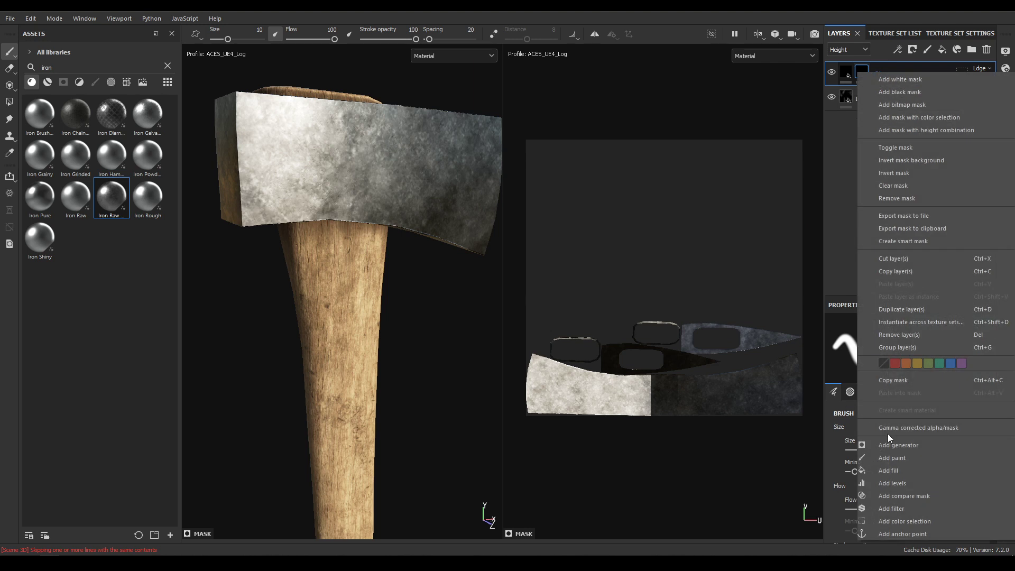
pyautogui.click(906, 469)
# - Search the textures for "grunge large" and assign Grunge Galvanic Large to the mask's fill
pyautogui.click(910, 359)
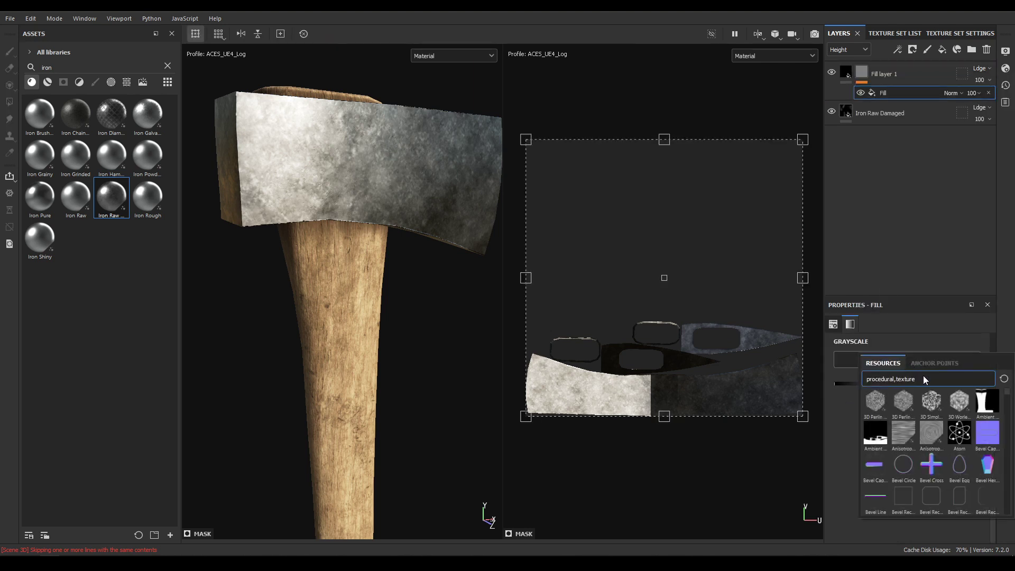
pyautogui.write('grunge')
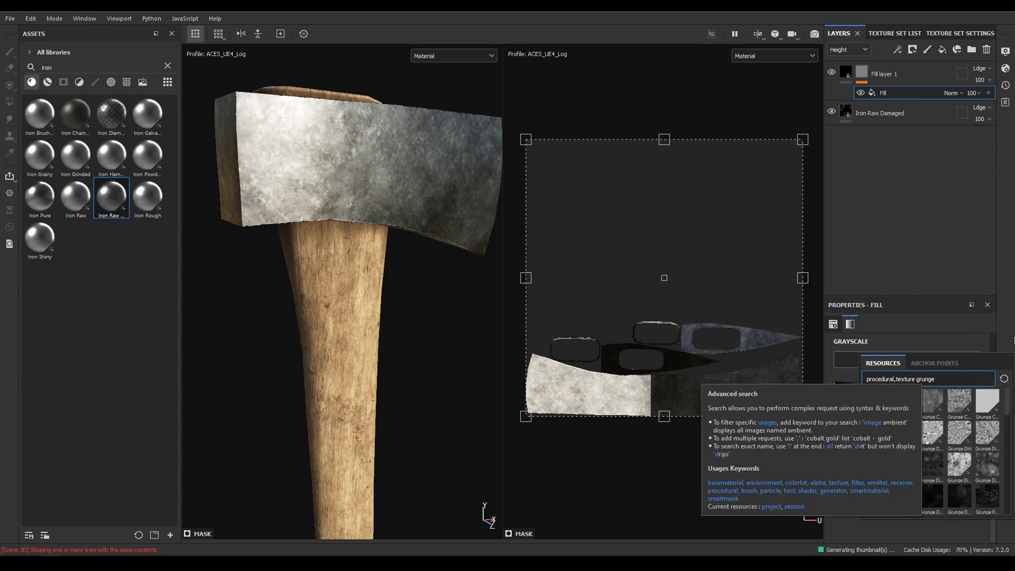
pyautogui.write('large')
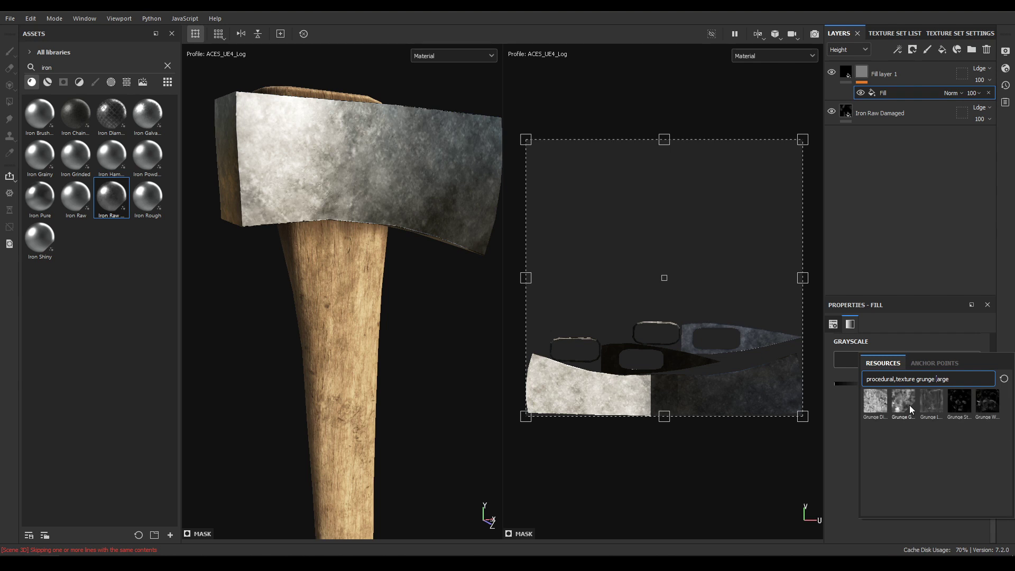
pyautogui.moveTo(909, 405)
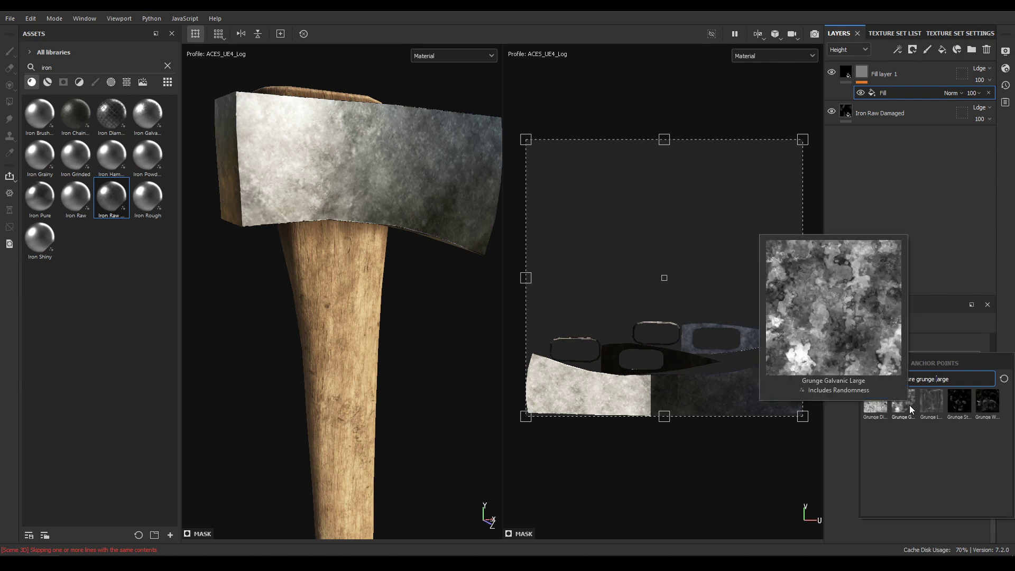
pyautogui.click(909, 405)
# - Set the height of Fill layer 1 to -0.05
pyautogui.scroll(3, 401, 281)
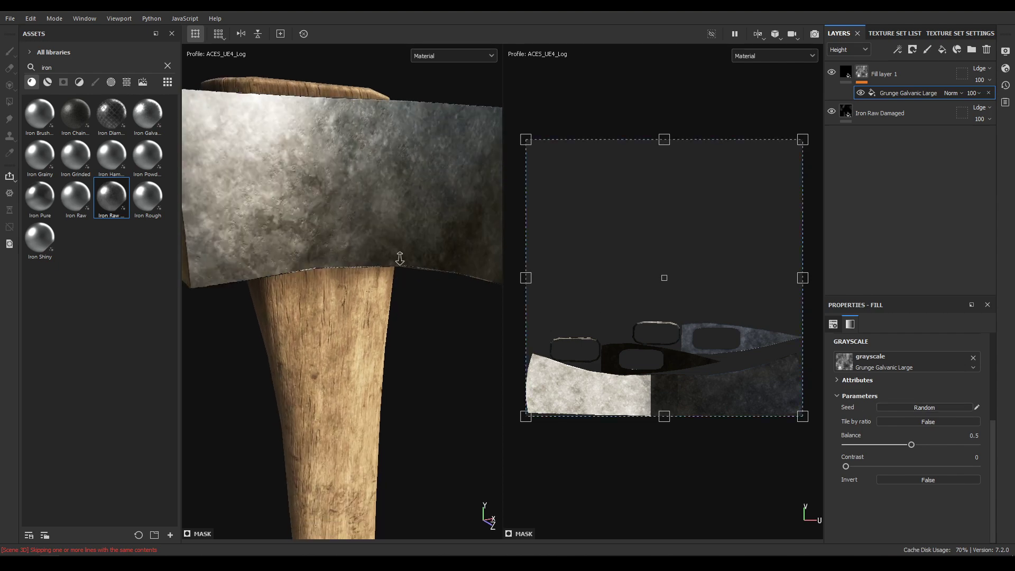
pyautogui.keyDown('alt'); pyautogui.moveTo(399, 256); pyautogui.dragTo(465, 455, button='right'); pyautogui.keyUp('alt')
pyautogui.keyDown('alt'); pyautogui.moveTo(376, 209); pyautogui.dragTo(460, 367, button='middle'); pyautogui.keyUp('alt')
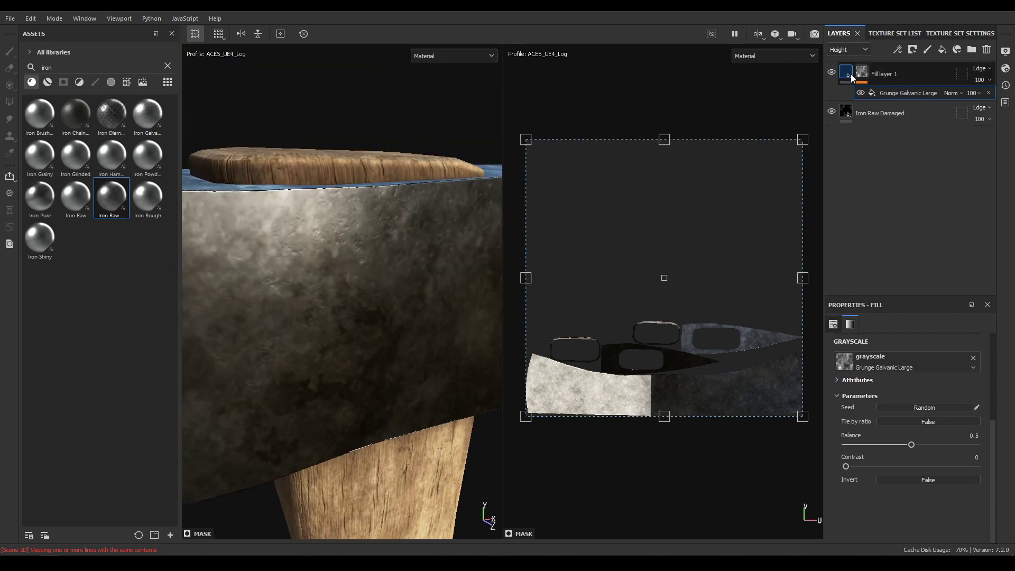
pyautogui.click(850, 74)
pyautogui.scroll(3, 385, 233)
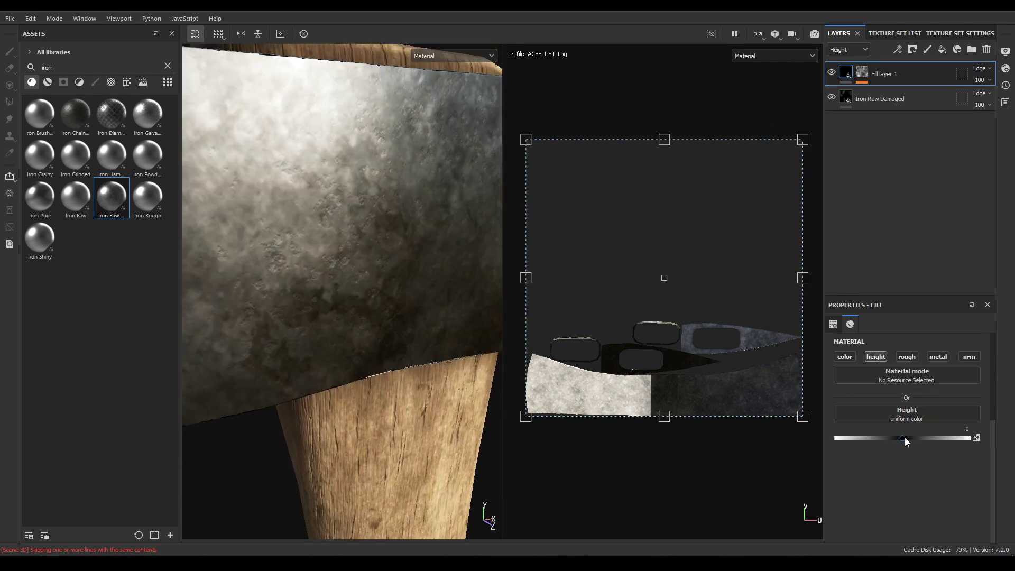
pyautogui.moveTo(903, 437); pyautogui.dragTo(944, 426)
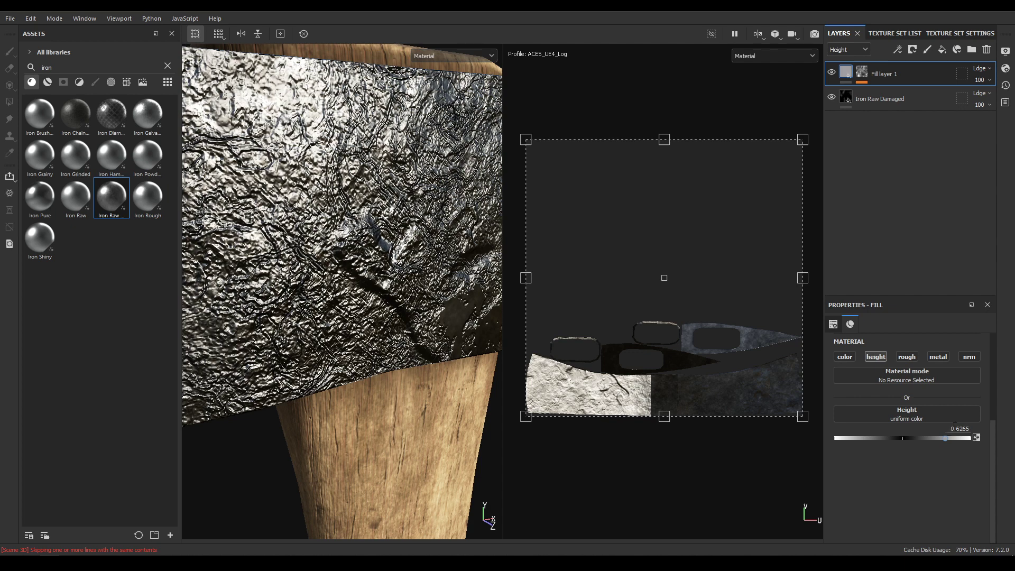
pyautogui.click(958, 428)
pyautogui.press('Return')
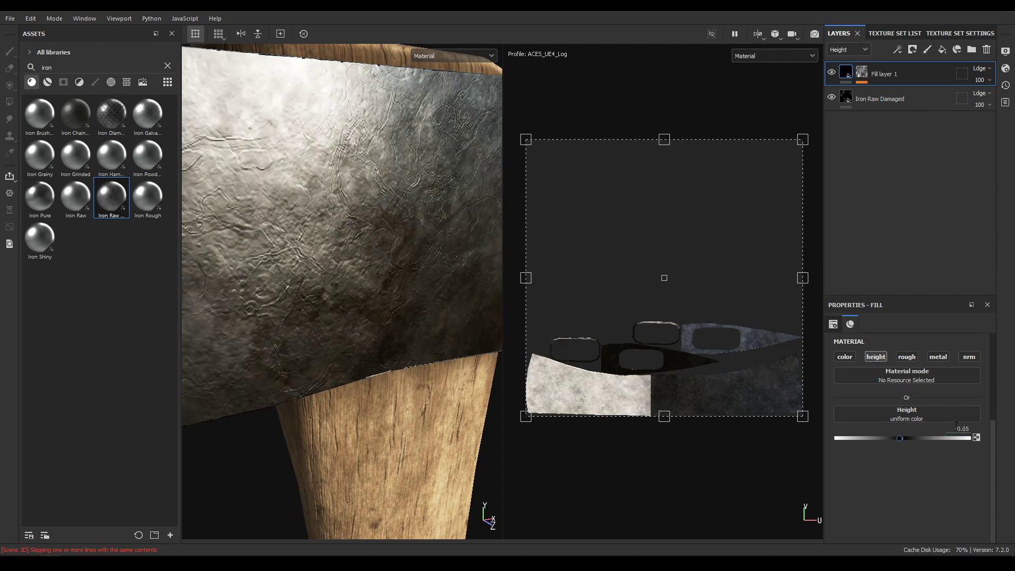
pyautogui.keyDown('alt'); pyautogui.moveTo(447, 317); pyautogui.dragTo(417, 290); pyautogui.keyUp('alt')
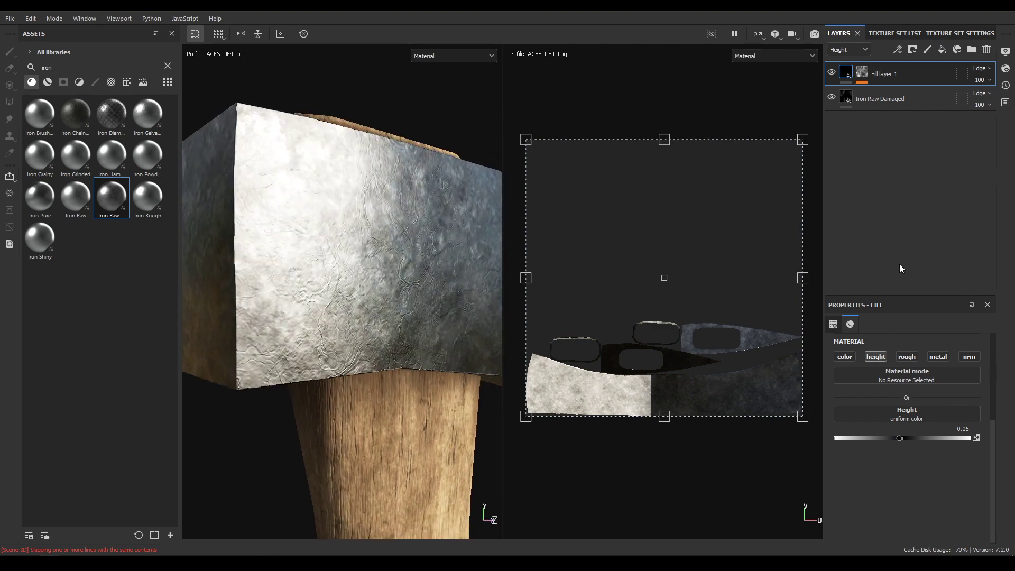
# - Switch the Grunge Galvanic Large fill in Fill layer 1's mask to tri-planar projection and set its scale to 2
pyautogui.click(846, 72)
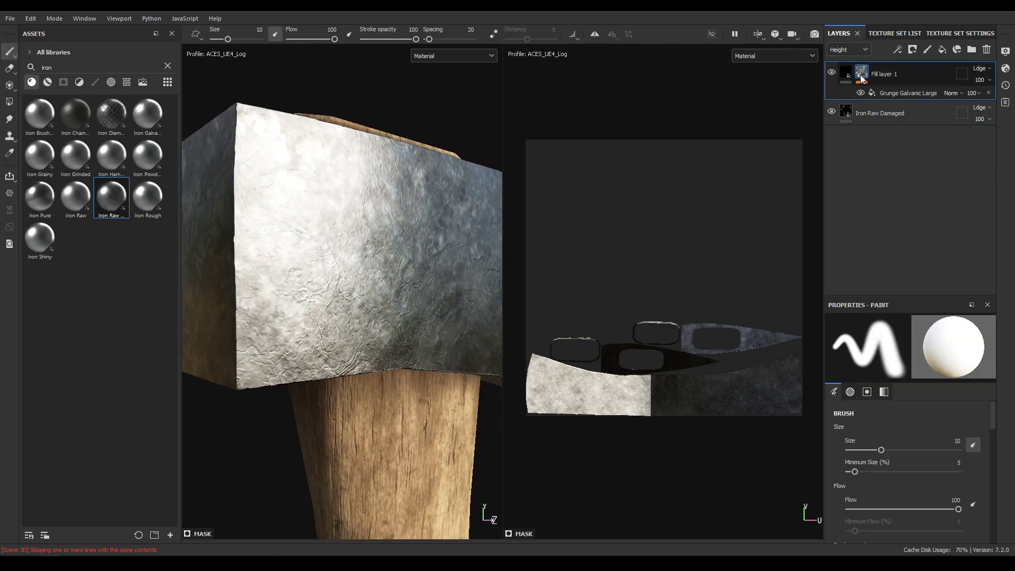
pyautogui.click(889, 93)
pyautogui.scroll(3, 920, 378)
pyautogui.click(910, 362)
pyautogui.click(903, 398)
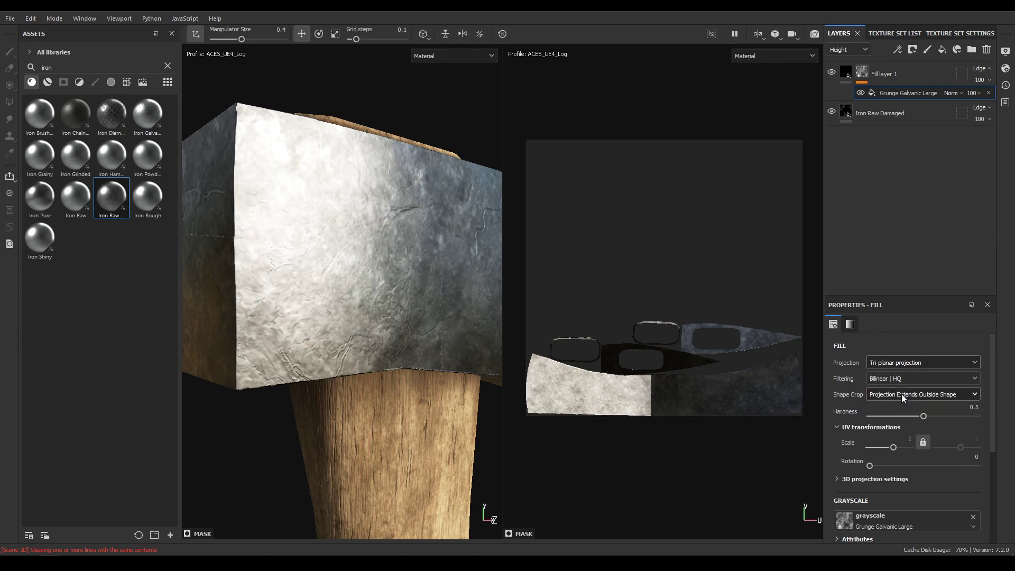
pyautogui.keyDown('alt'); pyautogui.moveTo(249, 260); pyautogui.dragTo(277, 265); pyautogui.keyUp('alt')
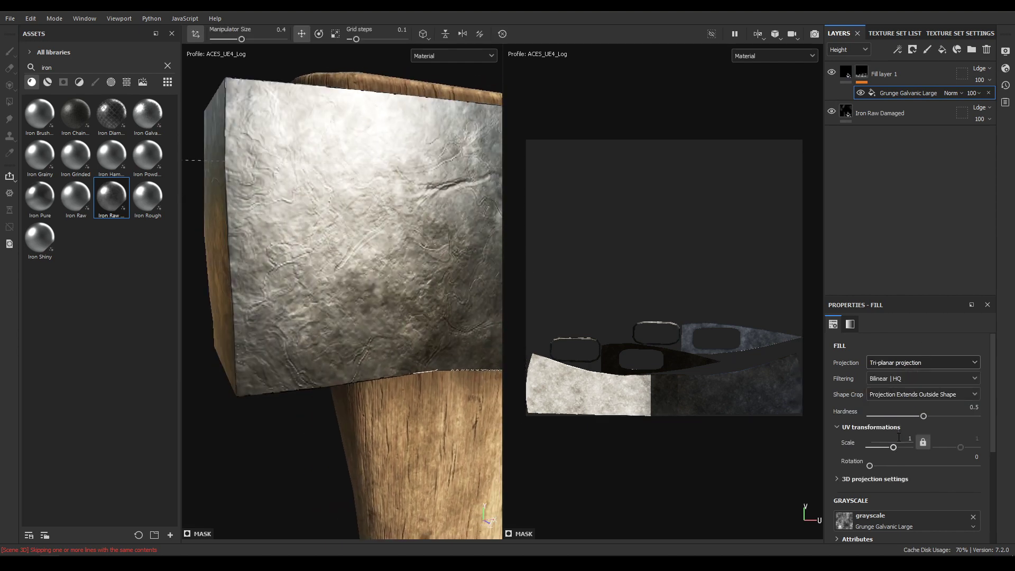
pyautogui.write('2')
pyautogui.press('Return')
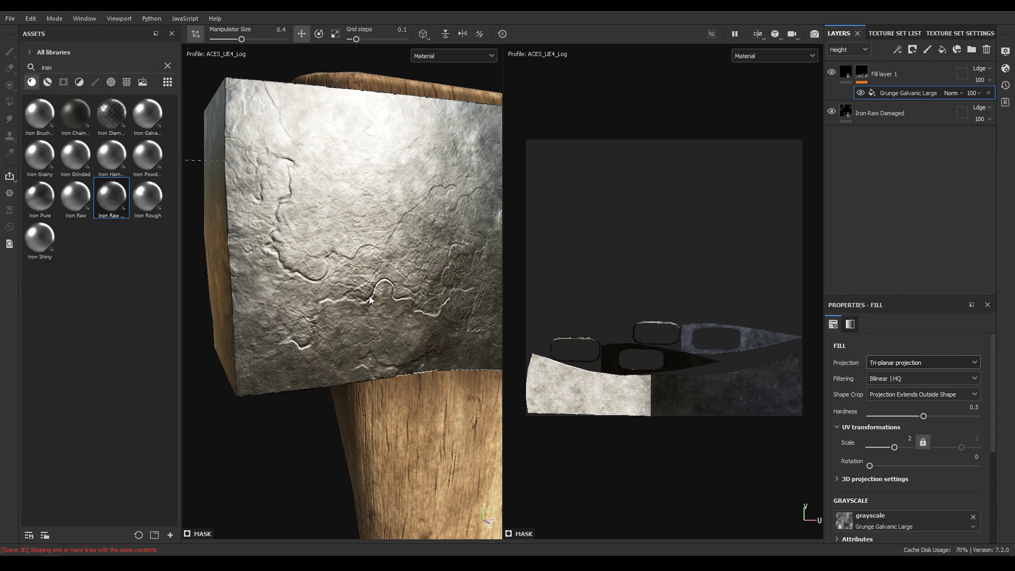
pyautogui.scroll(-5, 373, 303)
pyautogui.keyDown('alt'); pyautogui.moveTo(437, 263); pyautogui.dragTo(402, 232); pyautogui.keyUp('alt')
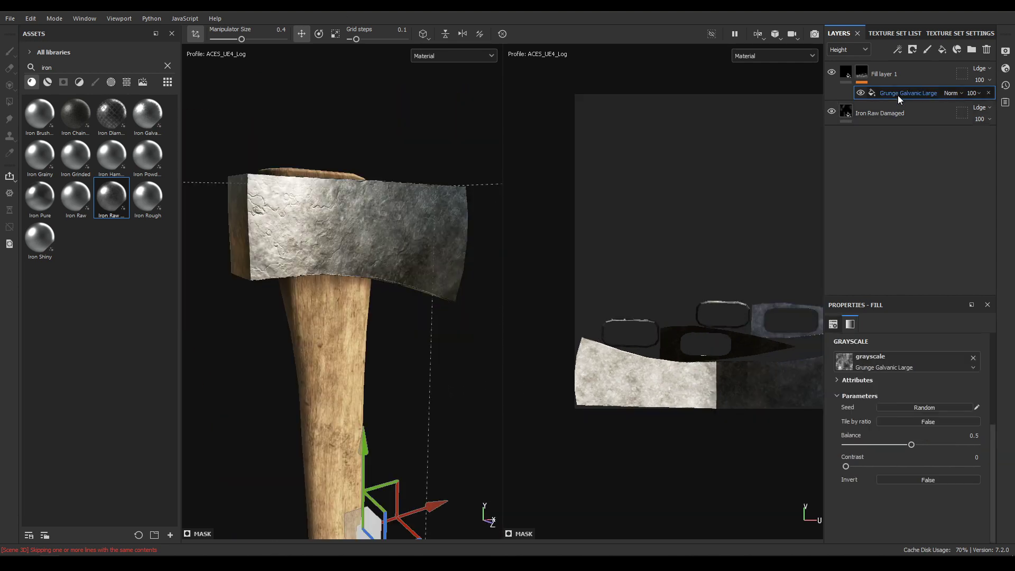
# - Add a second fill effect above Grunge Galvanic Large in the mask and assign the Grunge Scratches Rough texture
pyautogui.rightClick(897, 95)
pyautogui.click(911, 249)
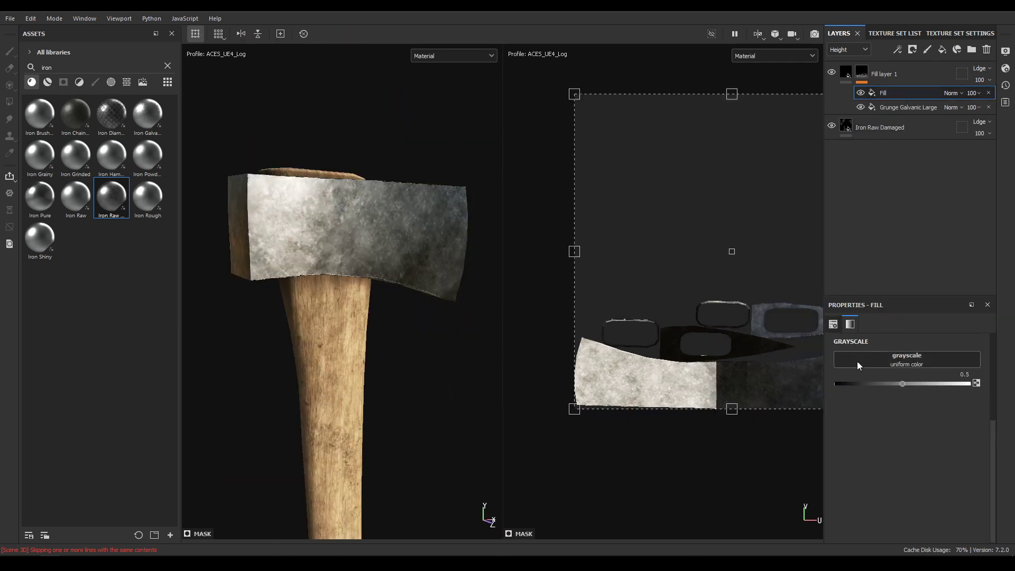
pyautogui.click(900, 364)
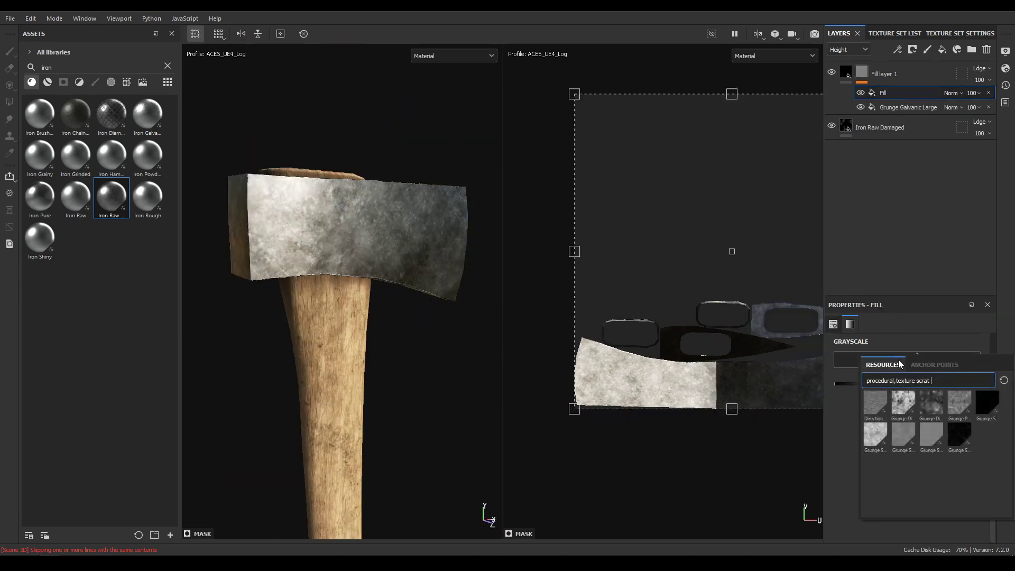
pyautogui.click(959, 436)
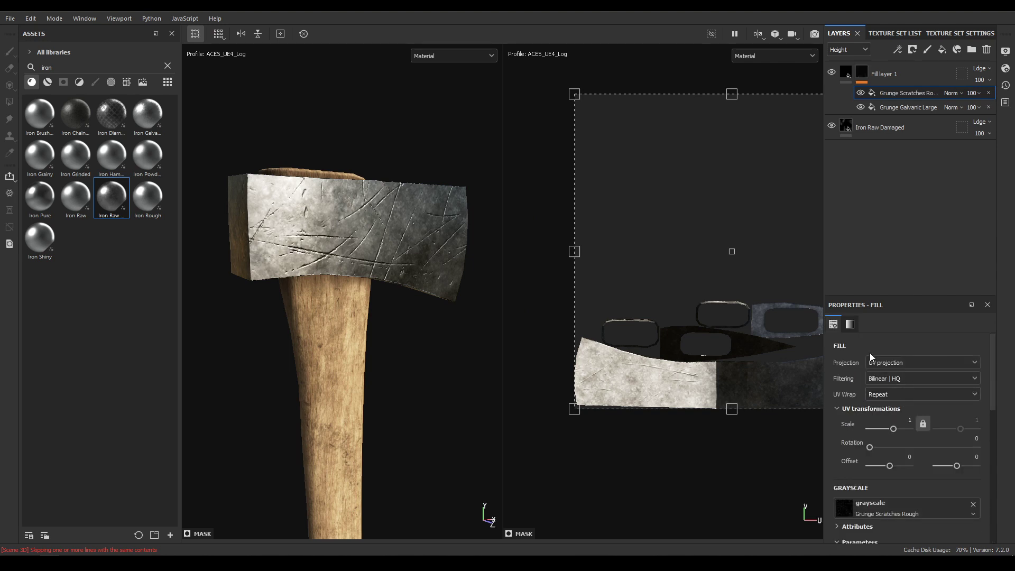
# - Give the Grunge Scratches Rough fill tri-planar projection, a Scratch Width of 0.35 and a Scratch Length of 0.9
pyautogui.click(886, 359)
pyautogui.click(892, 398)
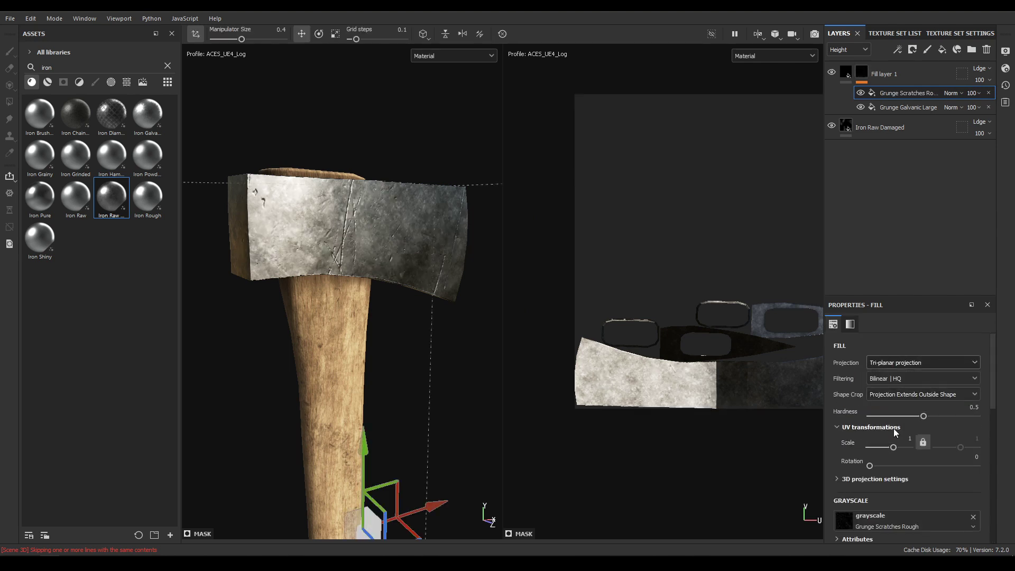
pyautogui.scroll(-10, 895, 449)
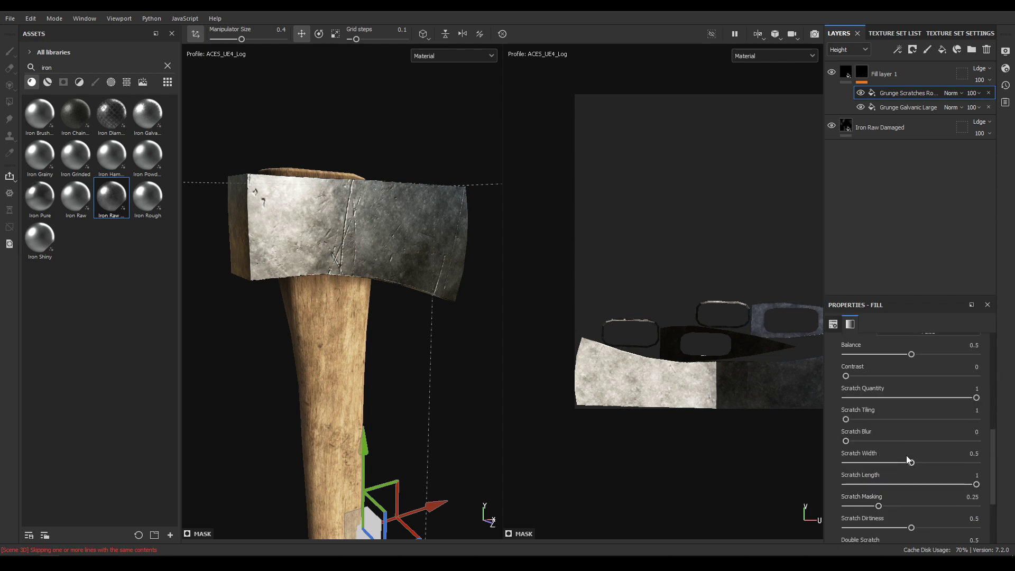
pyautogui.moveTo(895, 462); pyautogui.dragTo(891, 462)
pyautogui.moveTo(977, 484); pyautogui.dragTo(968, 484)
# - Examine the scratches on the axe head from several angles and under different lighting
pyautogui.keyDown('alt'); pyautogui.moveTo(285, 299); pyautogui.dragTo(551, 262); pyautogui.keyUp('alt')
pyautogui.keyDown('shift'); pyautogui.moveTo(404, 274); pyautogui.dragTo(364, 287, button='right'); pyautogui.keyUp('shift')
pyautogui.keyDown('alt'); pyautogui.moveTo(364, 288); pyautogui.dragTo(329, 285); pyautogui.keyUp('alt')
pyautogui.keyDown('shift'); pyautogui.moveTo(329, 286); pyautogui.dragTo(423, 288, button='right'); pyautogui.keyUp('shift')
pyautogui.keyDown('alt'); pyautogui.moveTo(423, 288); pyautogui.dragTo(334, 288); pyautogui.keyUp('alt')
pyautogui.keyDown('alt'); pyautogui.moveTo(334, 288); pyautogui.dragTo(393, 264, button='middle'); pyautogui.keyUp('alt')
pyautogui.keyDown('alt'); pyautogui.moveTo(393, 264); pyautogui.dragTo(412, 397, button='right'); pyautogui.keyUp('alt')
pyautogui.keyDown('alt'); pyautogui.moveTo(411, 396); pyautogui.dragTo(369, 410); pyautogui.keyUp('alt')
pyautogui.keyDown('alt'); pyautogui.moveTo(369, 410); pyautogui.dragTo(346, 470, button='middle'); pyautogui.keyUp('alt')
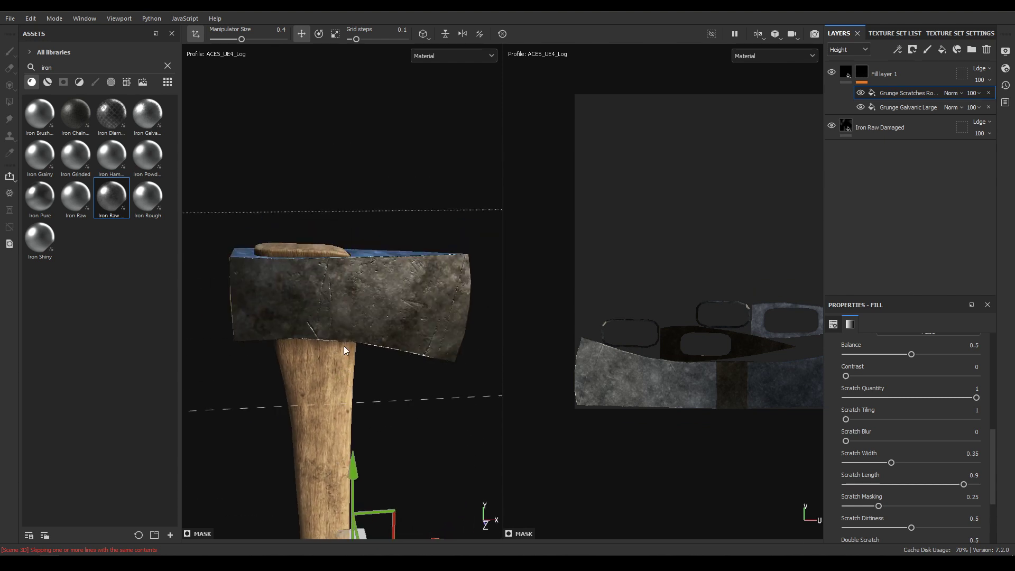
pyautogui.keyDown('alt'); pyautogui.moveTo(346, 471); pyautogui.dragTo(399, 378); pyautogui.keyUp('alt')
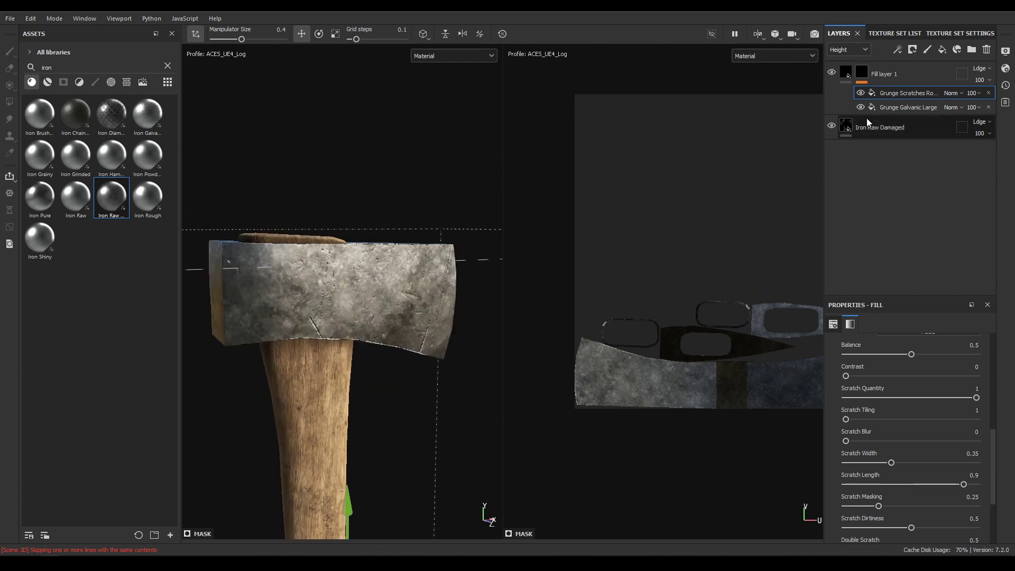
# - Add a fill layer between Fill layer 1 and Iron Raw Damaged and disable its roughness, metallic and normal channels
pyautogui.click(941, 63)
pyautogui.press('1')
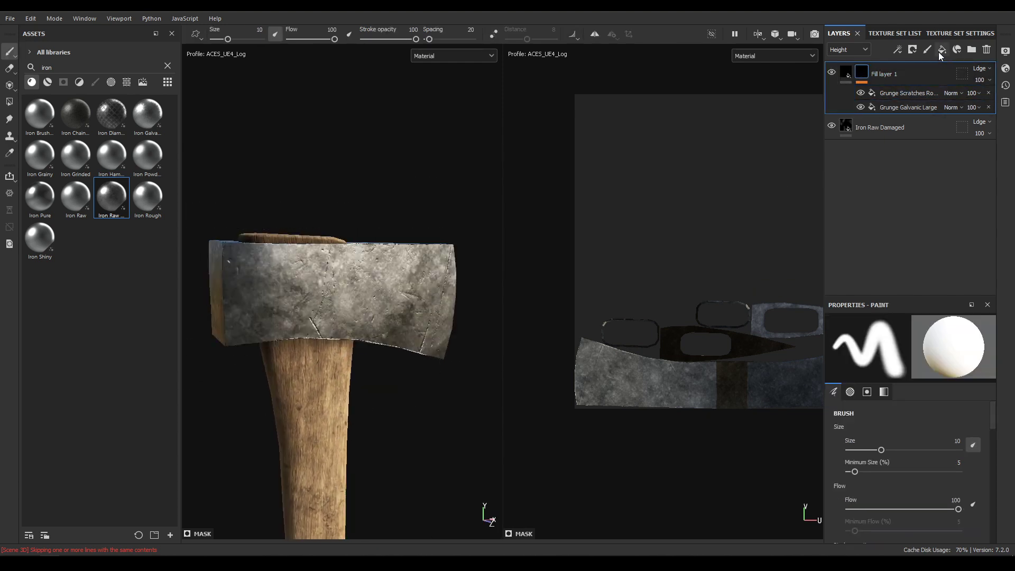
pyautogui.click(943, 49)
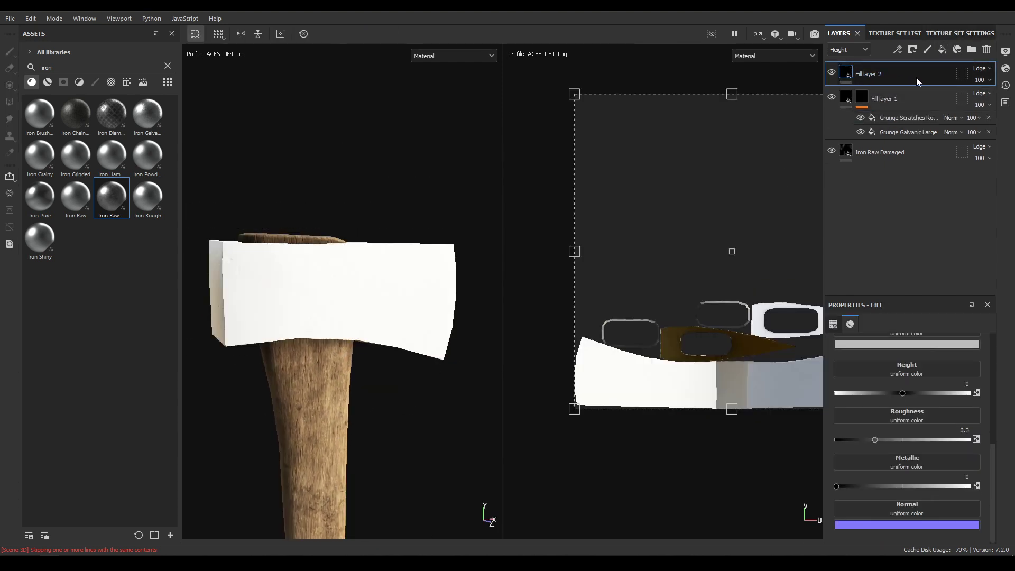
pyautogui.moveTo(899, 76); pyautogui.dragTo(905, 142)
pyautogui.scroll(5, 886, 473)
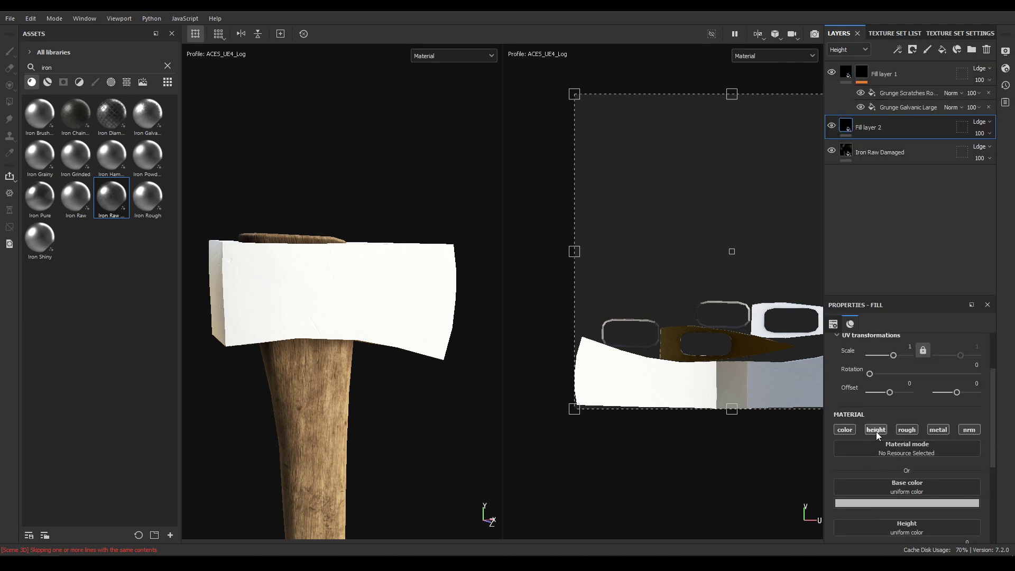
pyautogui.click(906, 429)
pyautogui.click(937, 429)
pyautogui.click(970, 429)
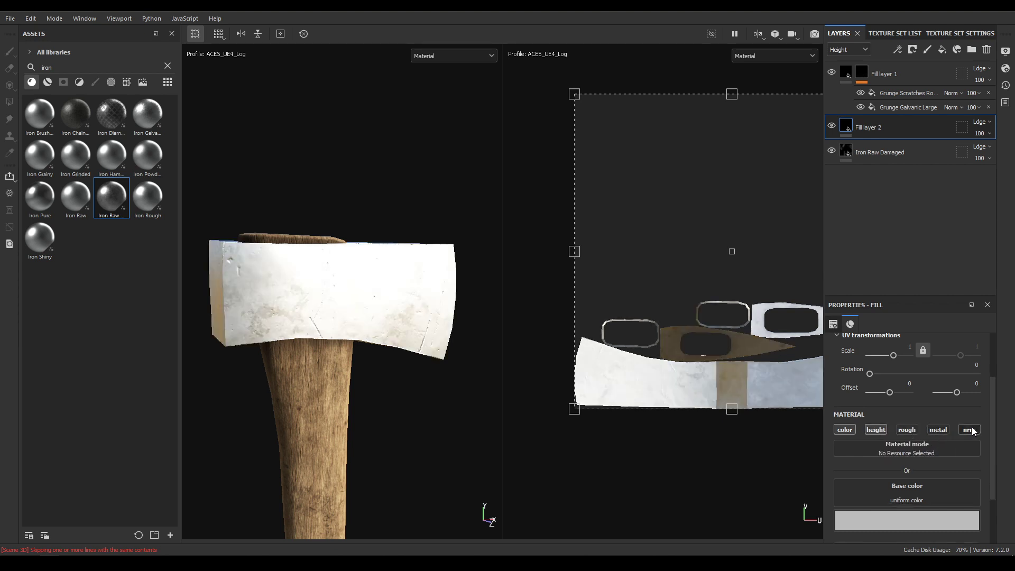
# - Set Fill layer 2's base color to grey 696969 and its height to -0.02
pyautogui.scroll(-3, 853, 443)
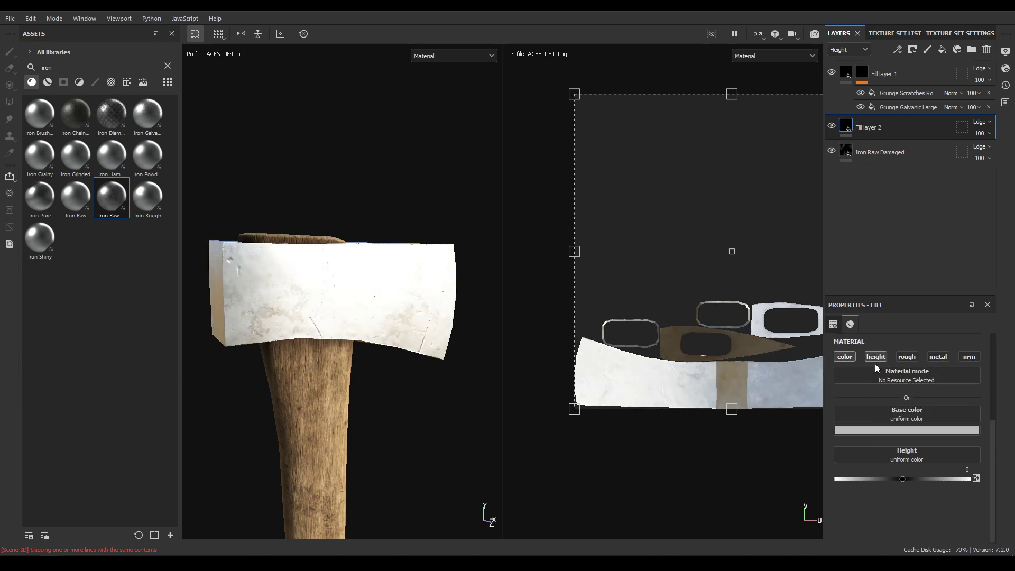
pyautogui.click(901, 430)
pyautogui.moveTo(1006, 477); pyautogui.dragTo(1004, 506)
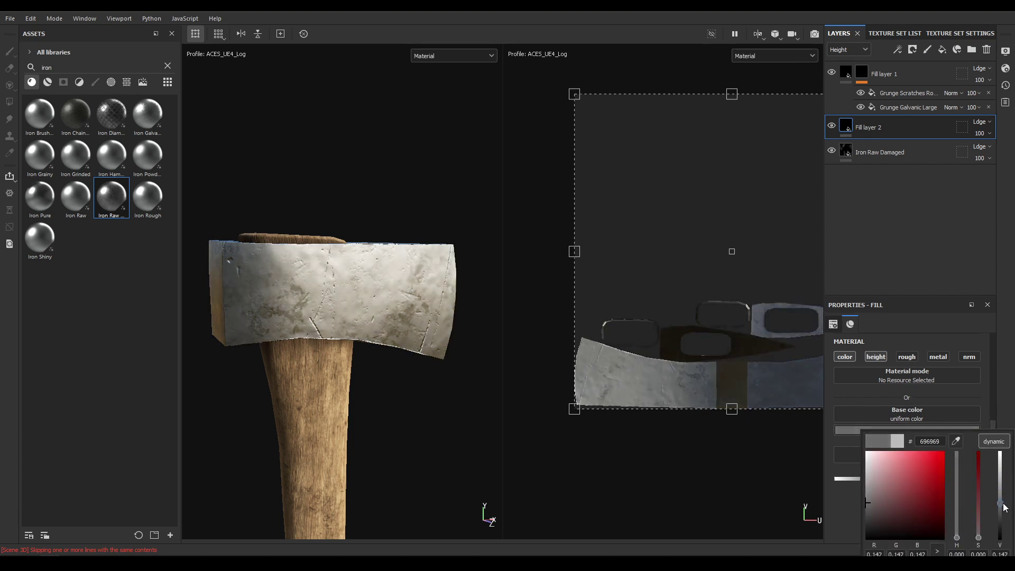
pyautogui.click(887, 259)
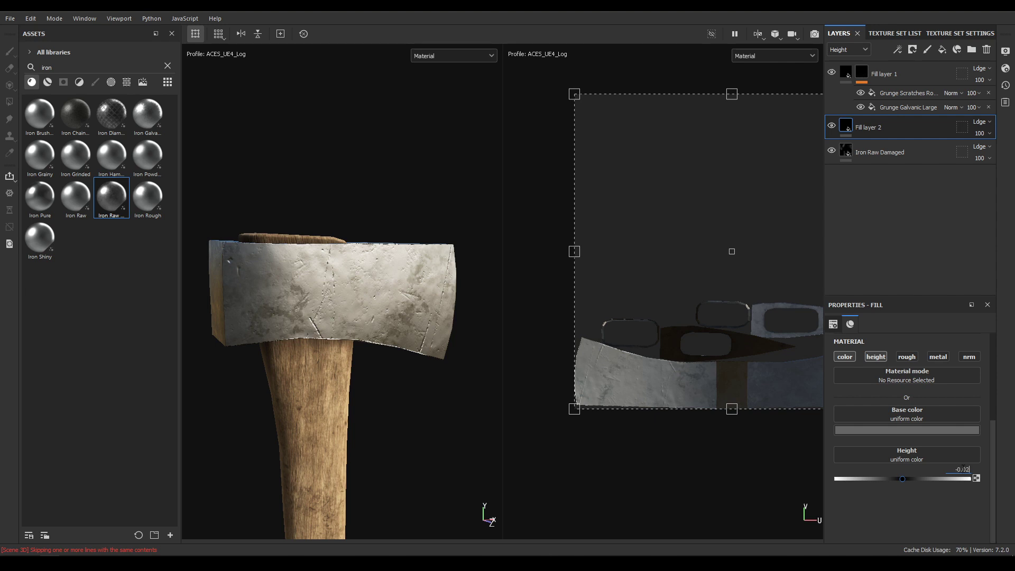
# - Add a black mask to Fill layer 2 and apply a Metal Edge Wear generator to the mask
pyautogui.rightClick(916, 137)
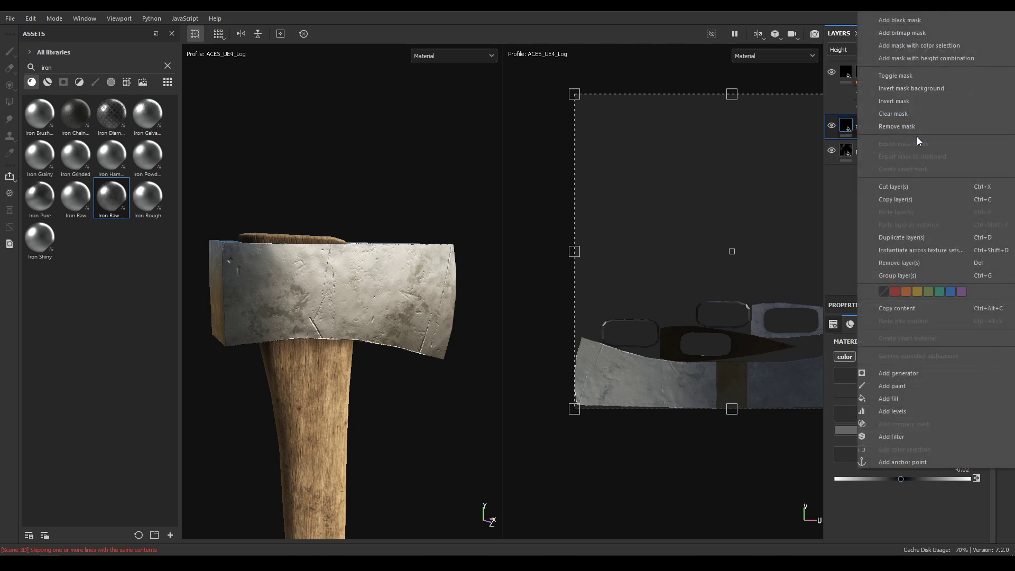
pyautogui.click(905, 21)
pyautogui.rightClick(892, 124)
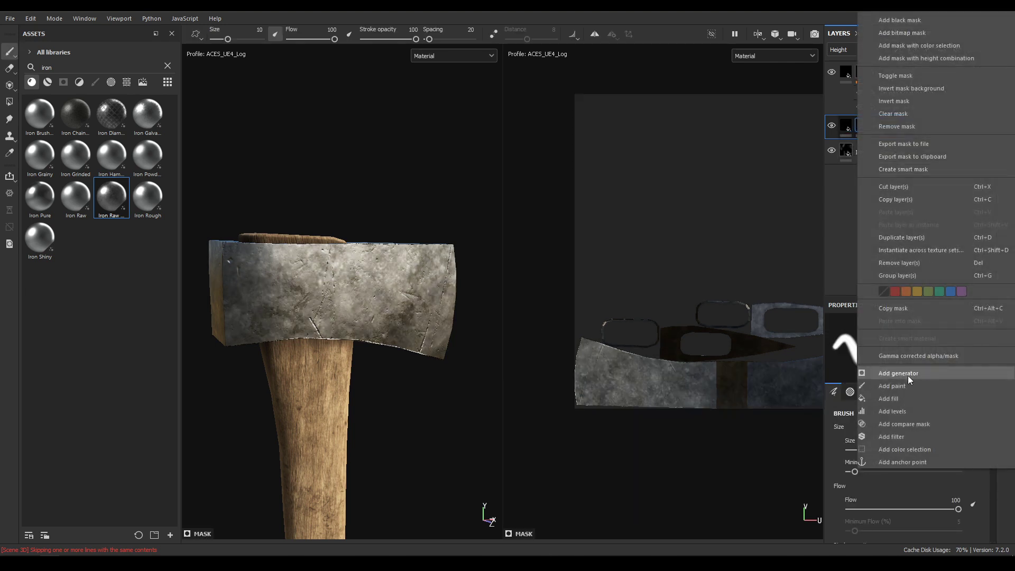
pyautogui.click(908, 374)
pyautogui.click(905, 343)
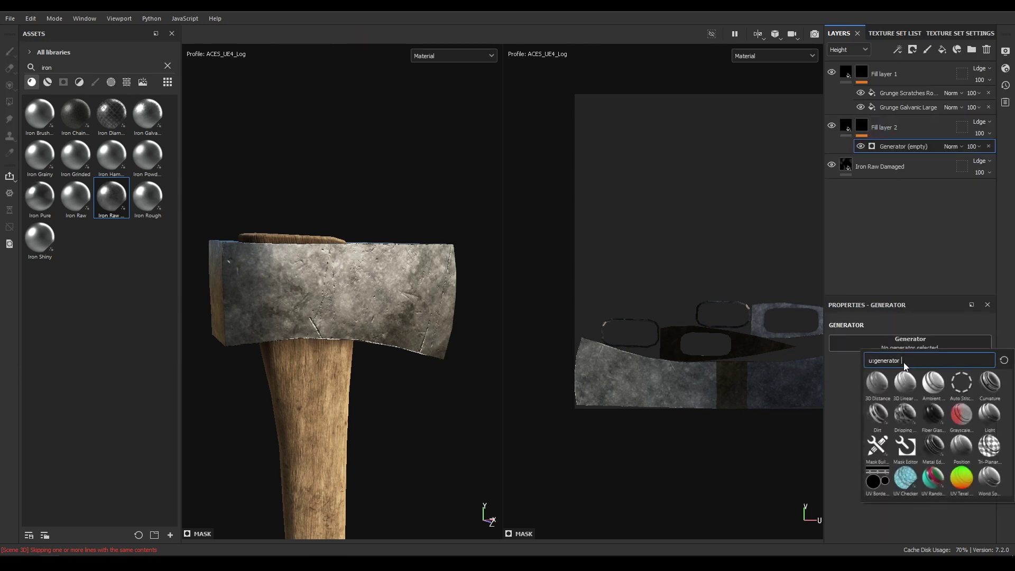
pyautogui.click(934, 448)
# - Increase the Wear Level of the Metal Edge Wear generator and check the axe head's edges
pyautogui.keyDown('alt'); pyautogui.moveTo(457, 322); pyautogui.dragTo(401, 362); pyautogui.keyUp('alt')
pyautogui.keyDown('alt'); pyautogui.moveTo(401, 363); pyautogui.dragTo(437, 400, button='right'); pyautogui.keyUp('alt')
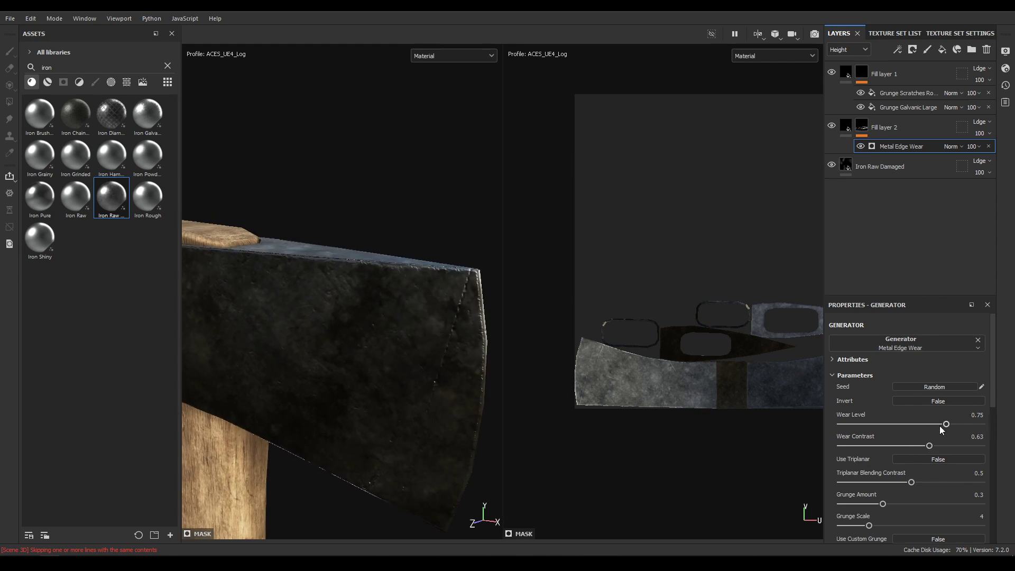
pyautogui.moveTo(947, 421); pyautogui.dragTo(966, 421)
pyautogui.keyDown('alt'); pyautogui.moveTo(312, 365); pyautogui.dragTo(377, 354); pyautogui.keyUp('alt')
pyautogui.keyDown('alt'); pyautogui.moveTo(376, 354); pyautogui.dragTo(426, 428, button='right'); pyautogui.keyUp('alt')
pyautogui.keyDown('alt'); pyautogui.moveTo(426, 428); pyautogui.dragTo(396, 364); pyautogui.keyUp('alt')
pyautogui.keyDown('alt'); pyautogui.moveTo(397, 365); pyautogui.dragTo(417, 398, button='right'); pyautogui.keyUp('alt')
pyautogui.keyDown('alt'); pyautogui.moveTo(418, 402); pyautogui.dragTo(397, 313); pyautogui.keyUp('alt')
# - Lighten Fill layer 2's base color to grey 868686 and review the edge wear around the axe head
pyautogui.click(883, 127)
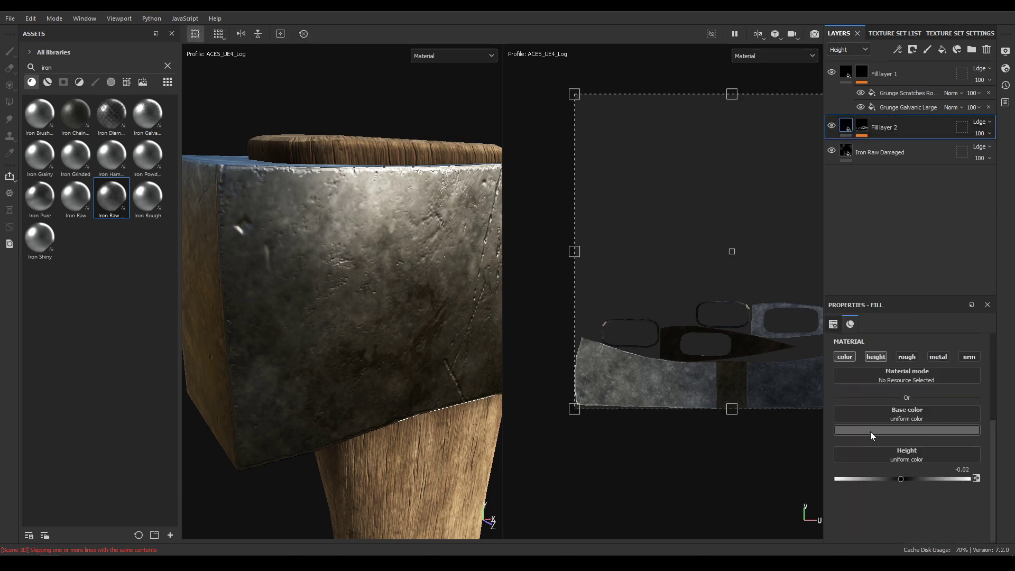
pyautogui.click(870, 431)
pyautogui.moveTo(1000, 508); pyautogui.dragTo(1001, 500)
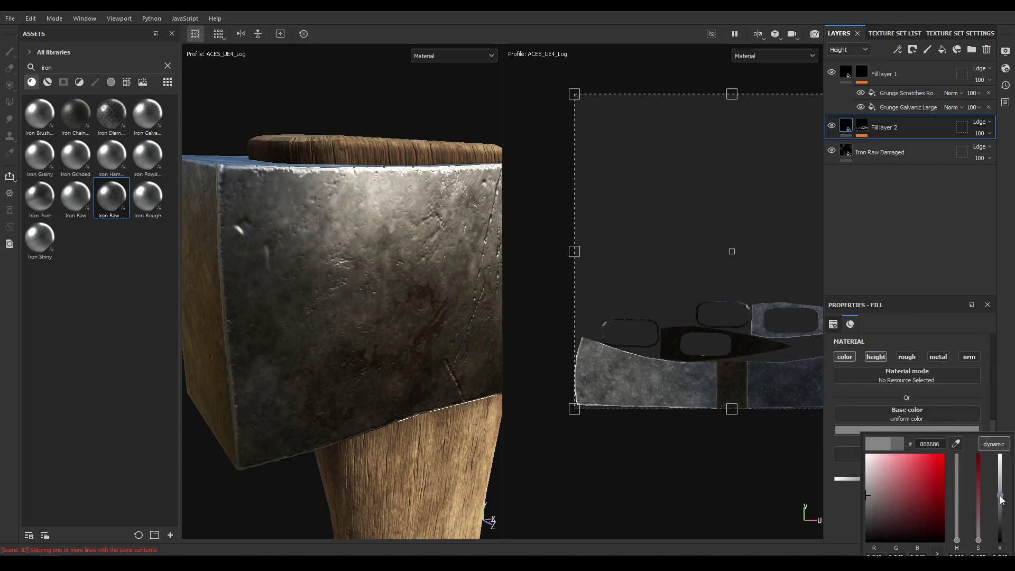
pyautogui.keyDown('alt'); pyautogui.moveTo(264, 269); pyautogui.dragTo(337, 280); pyautogui.keyUp('alt')
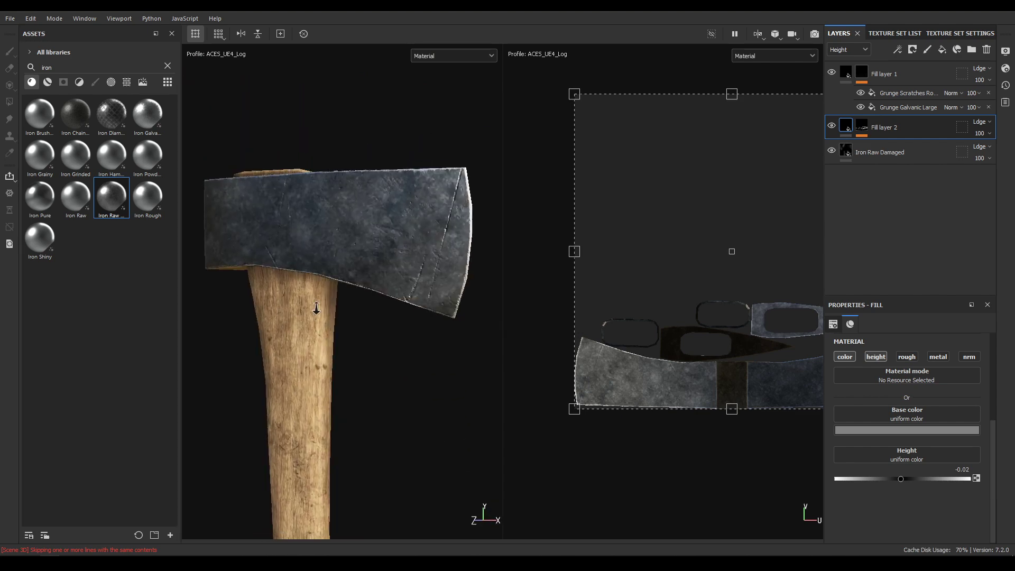
pyautogui.keyDown('alt'); pyautogui.moveTo(309, 274); pyautogui.dragTo(315, 210); pyautogui.keyUp('alt')
pyautogui.keyDown('alt'); pyautogui.moveTo(315, 210); pyautogui.dragTo(361, 268, button='middle'); pyautogui.keyUp('alt')
pyautogui.keyDown('alt'); pyautogui.moveTo(361, 268); pyautogui.dragTo(410, 331); pyautogui.keyUp('alt')
# - Add a fill layer above Fill layer 1 with only the height channel active, disabling color, roughness, metallic and normal
pyautogui.click(879, 72)
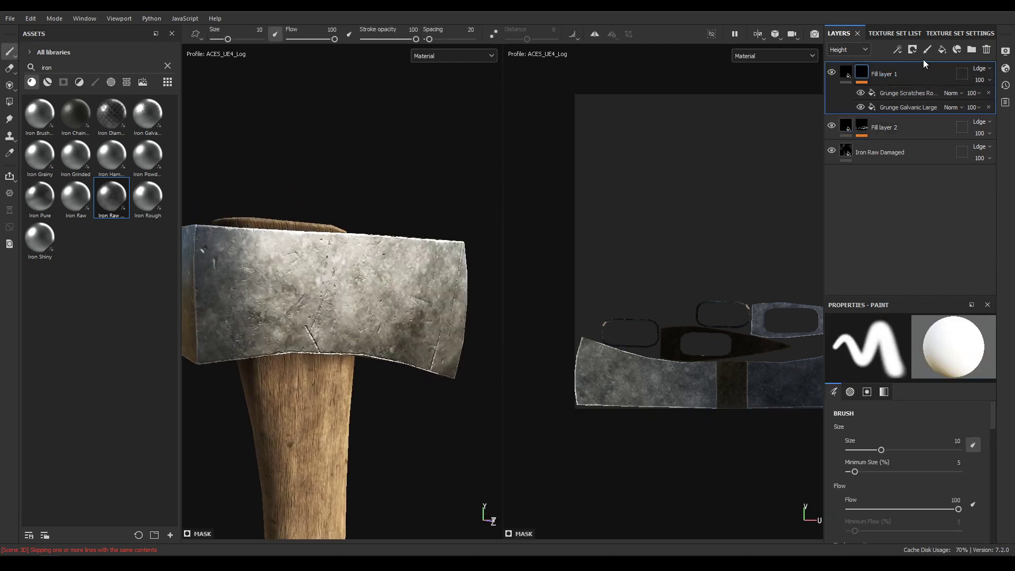
pyautogui.click(942, 50)
pyautogui.click(844, 357)
pyautogui.click(906, 357)
pyautogui.click(937, 357)
pyautogui.click(969, 356)
# - Add a black mask to Fill layer 3 and add a fill effect to that mask
pyautogui.rightClick(888, 74)
pyautogui.click(905, 78)
pyautogui.rightClick(905, 78)
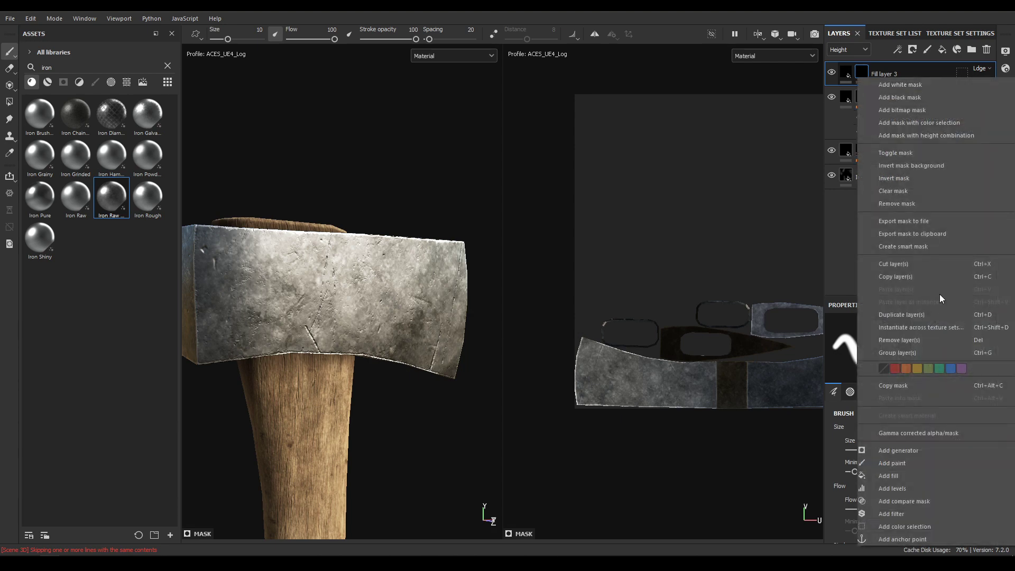
pyautogui.click(908, 474)
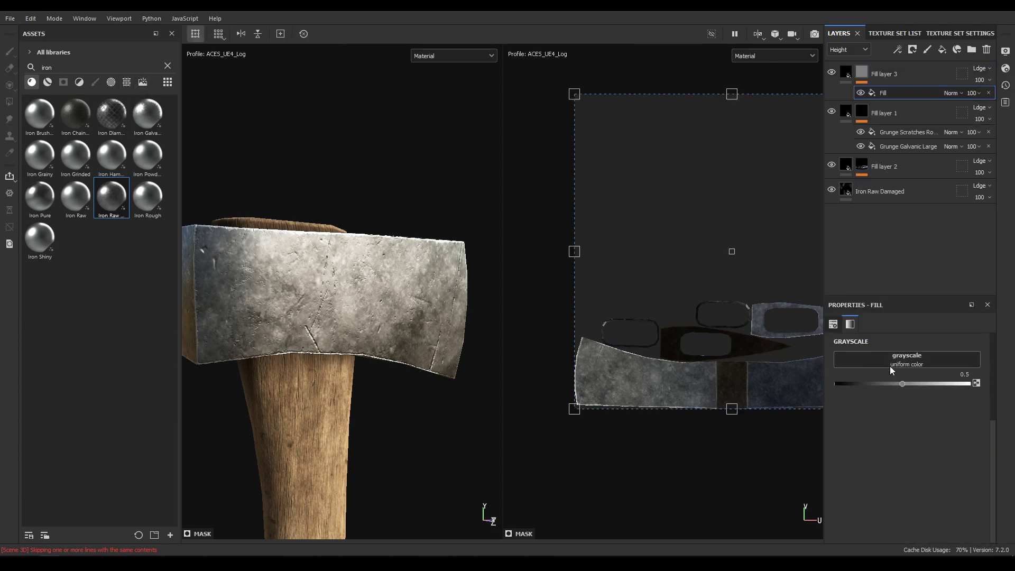
# - Search the grayscale resources for "noise" and assign 3D Perlin Noise Fractal to the fill effect in Fill layer 3's mask
pyautogui.click(892, 362)
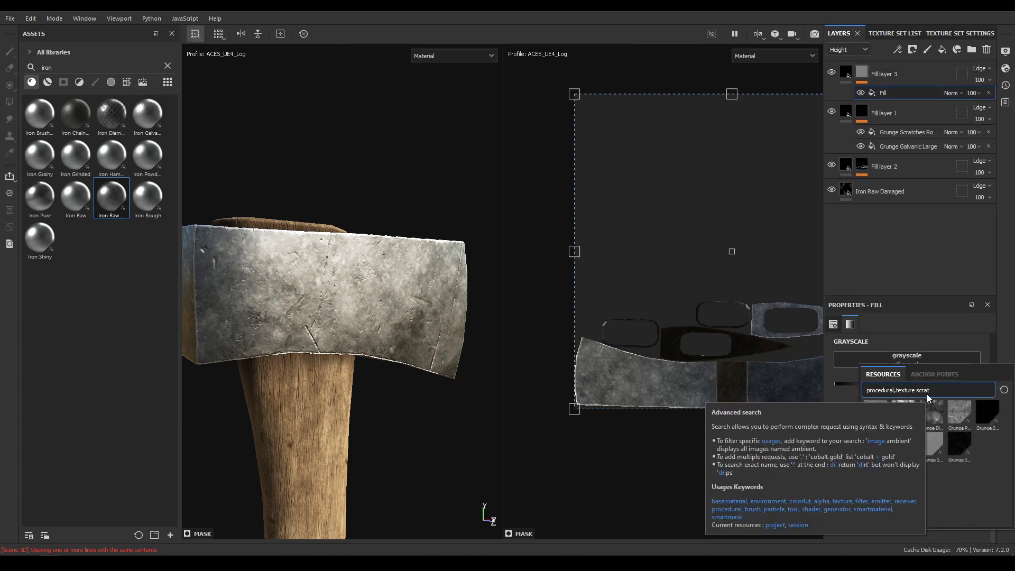
pyautogui.hotkey('ctrl', 'a')
pyautogui.write('noise')
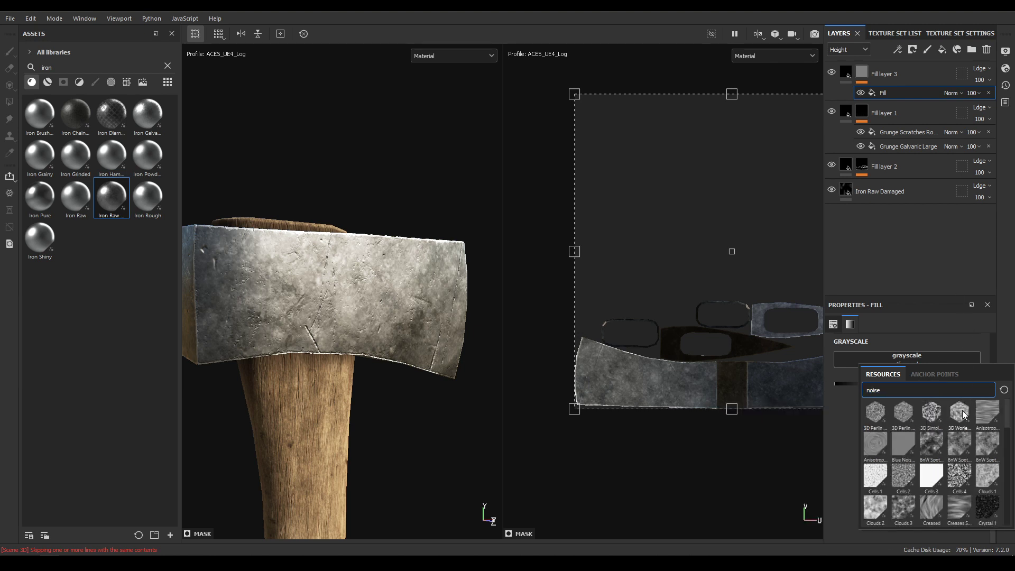
pyautogui.moveTo(963, 413)
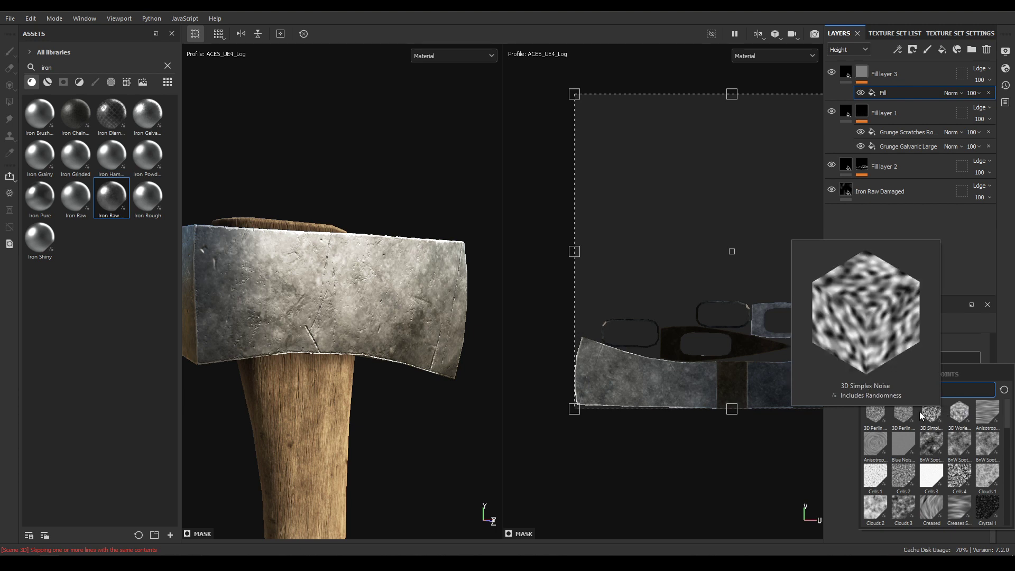
pyautogui.moveTo(901, 418)
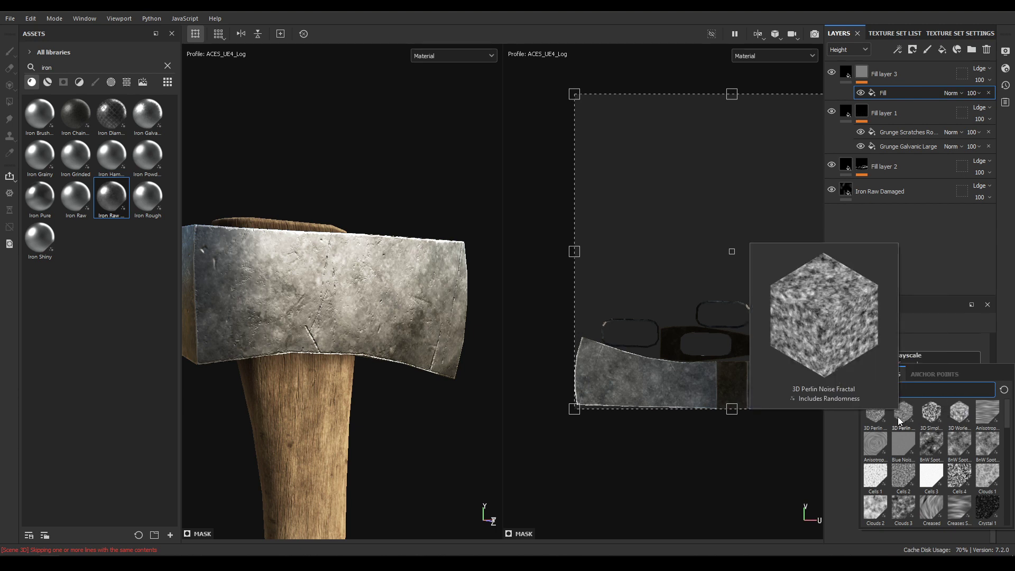
pyautogui.click(901, 418)
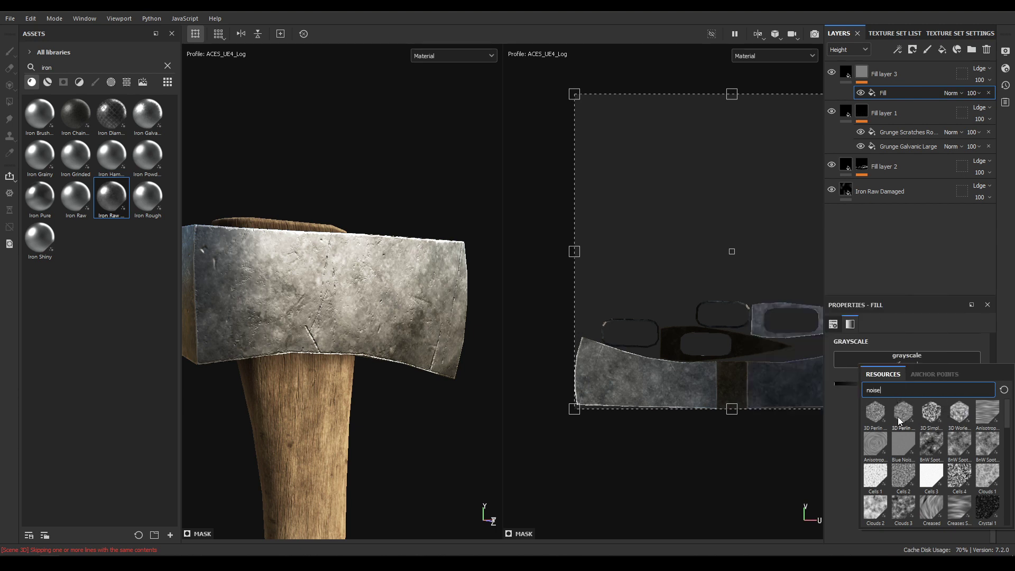
pyautogui.keyDown('alt'); pyautogui.moveTo(373, 296); pyautogui.dragTo(393, 323); pyautogui.keyUp('alt')
pyautogui.keyDown('alt'); pyautogui.moveTo(393, 323); pyautogui.dragTo(419, 362, button='right'); pyautogui.keyUp('alt')
pyautogui.keyDown('alt'); pyautogui.moveTo(419, 362); pyautogui.dragTo(418, 353); pyautogui.keyUp('alt')
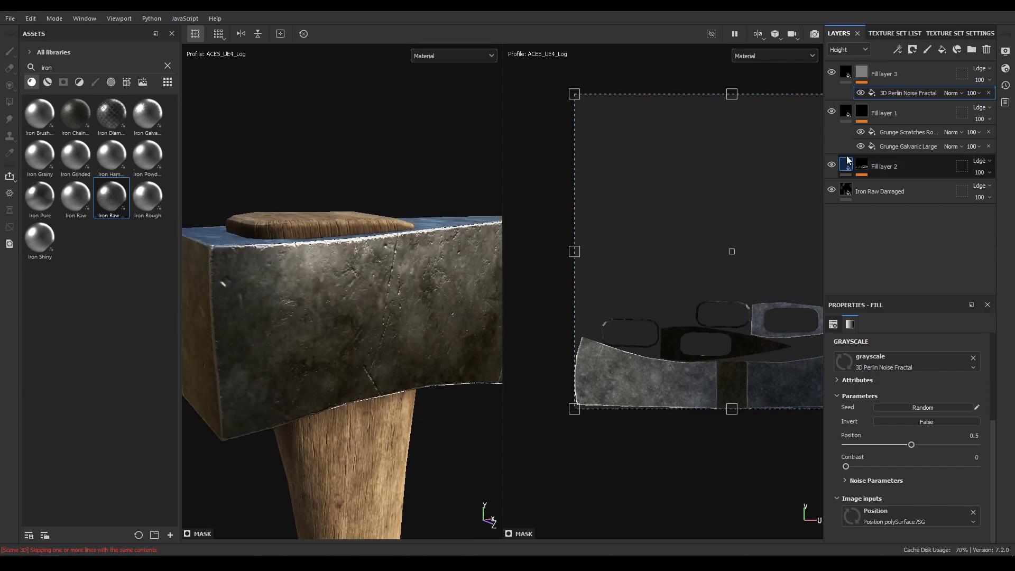
# - Select Fill layer 3's material and try a height of 0.02, followed by 0.05
pyautogui.click(846, 72)
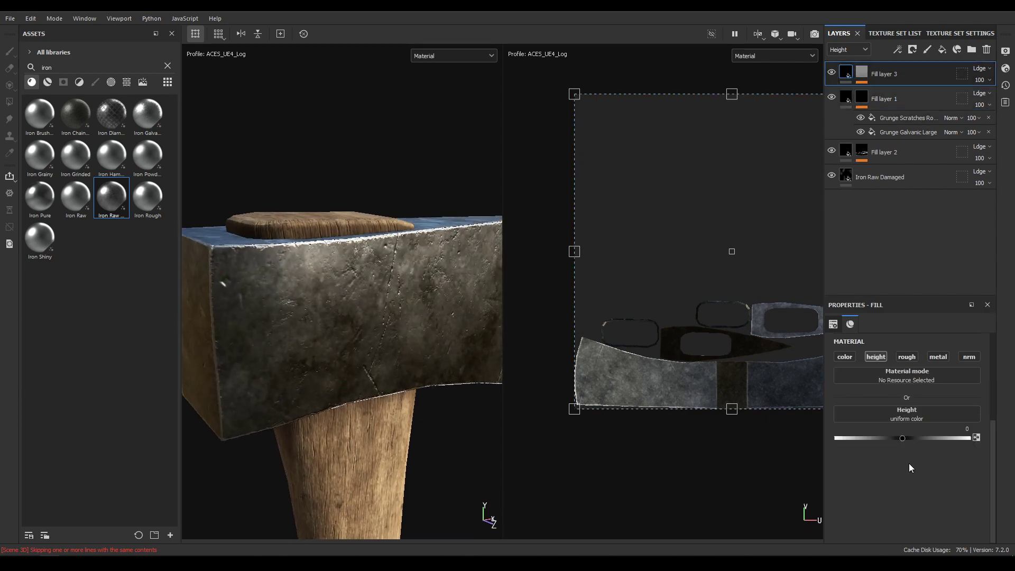
pyautogui.write('0.02')
pyautogui.keyDown('alt'); pyautogui.moveTo(358, 318); pyautogui.dragTo(379, 390); pyautogui.keyUp('alt')
pyautogui.click(955, 428)
pyautogui.write('0.0')
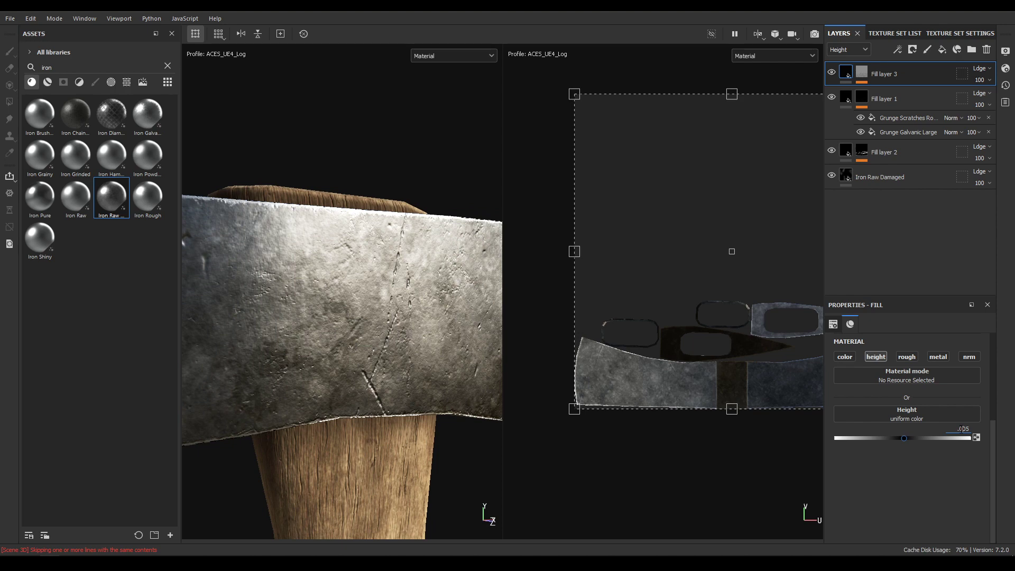
pyautogui.write('5')
pyautogui.press('Return')
# - Examine the noise bumps on the axe head and set Fill layer 3's height to 0.04
pyautogui.keyDown('alt'); pyautogui.moveTo(452, 333); pyautogui.dragTo(335, 172); pyautogui.keyUp('alt')
pyautogui.scroll(5, 373, 301)
pyautogui.keyDown('alt'); pyautogui.moveTo(374, 301); pyautogui.dragTo(629, 376); pyautogui.keyUp('alt')
pyautogui.scroll(-7, 302, 183)
pyautogui.keyDown('alt'); pyautogui.moveTo(301, 182); pyautogui.dragTo(465, 349); pyautogui.keyUp('alt')
pyautogui.scroll(3, 429, 466)
pyautogui.scroll(5, 370, 238)
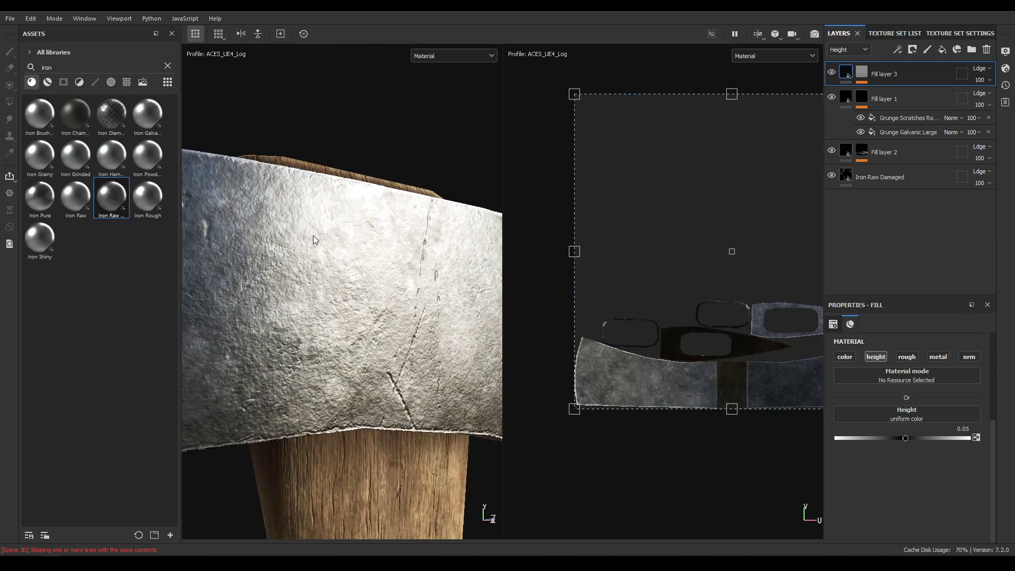
pyautogui.scroll(-5, 333, 383)
pyautogui.keyDown('alt'); pyautogui.moveTo(328, 339); pyautogui.dragTo(357, 369); pyautogui.keyUp('alt')
pyautogui.scroll(6, 356, 369)
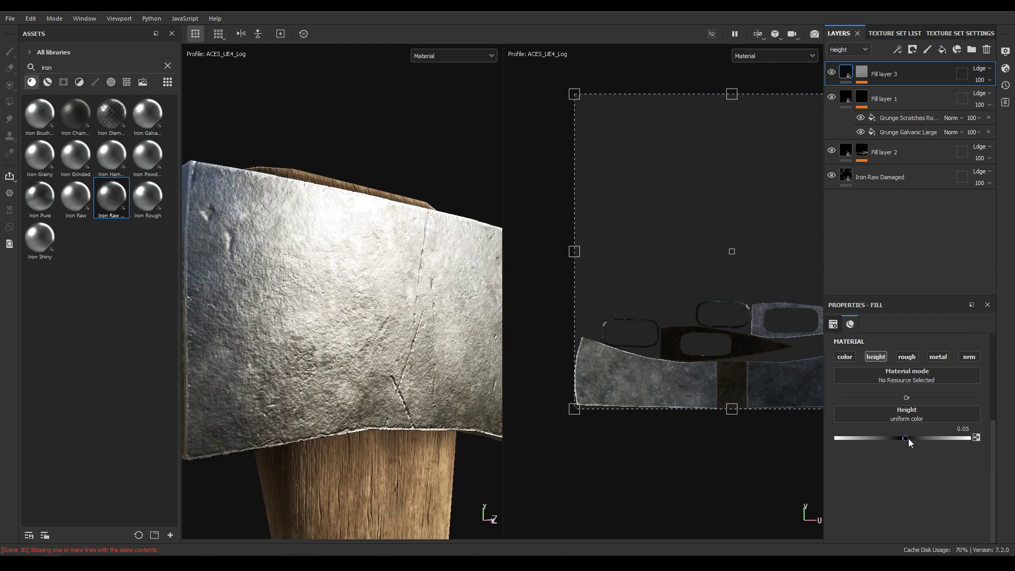
pyautogui.doubleClick(961, 427)
pyautogui.write('0.04')
pyautogui.press('Return')
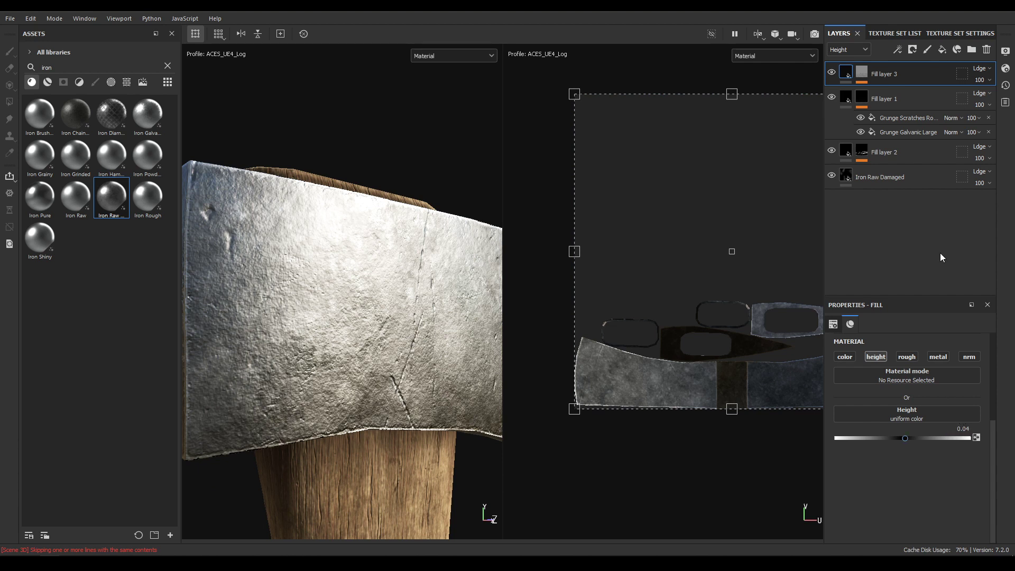
# - Set the Contrast of the 3D Perlin Noise Fractal in Fill layer 3's mask to 0.1
pyautogui.click(870, 75)
pyautogui.click(907, 93)
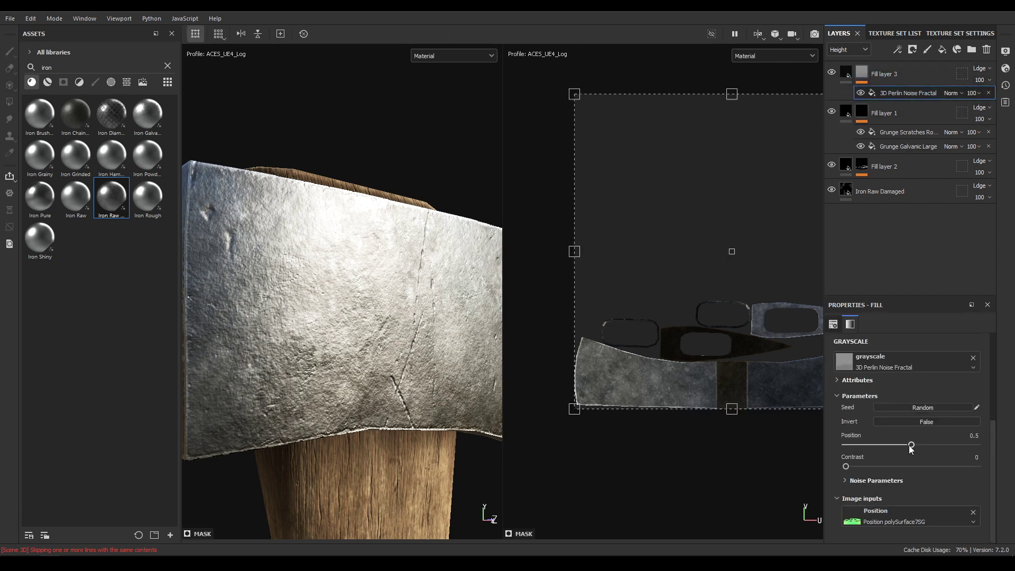
pyautogui.moveTo(846, 466); pyautogui.dragTo(869, 475)
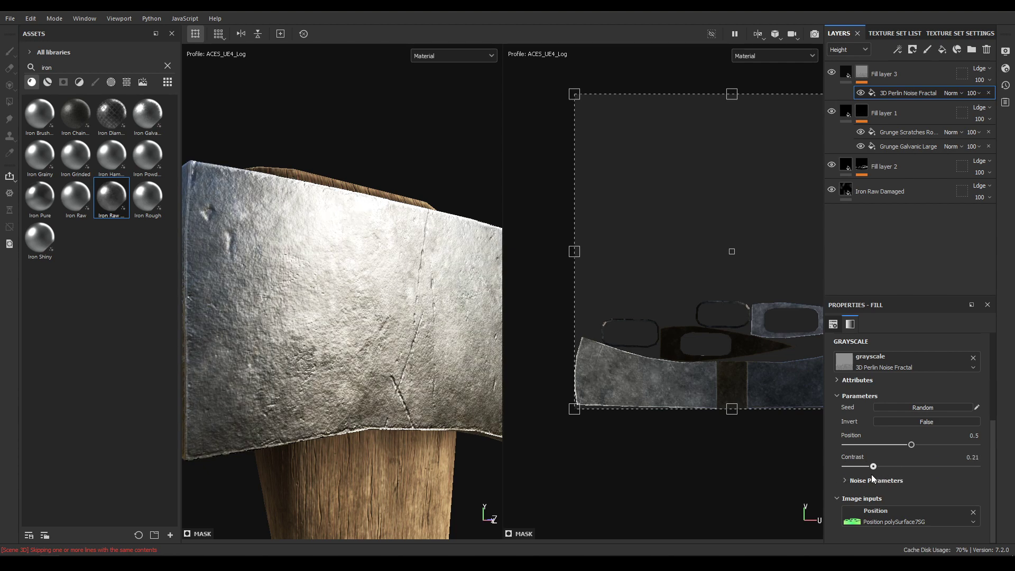
pyautogui.click(965, 457)
pyautogui.write('0.1')
pyautogui.press('Return')
pyautogui.scroll(3, 914, 472)
pyautogui.keyDown('alt'); pyautogui.moveTo(286, 137); pyautogui.dragTo(497, 369); pyautogui.keyUp('alt')
# - Add a fill layer above Fill layer 3 with only color and roughness active, and set its roughness to 1
pyautogui.click(941, 50)
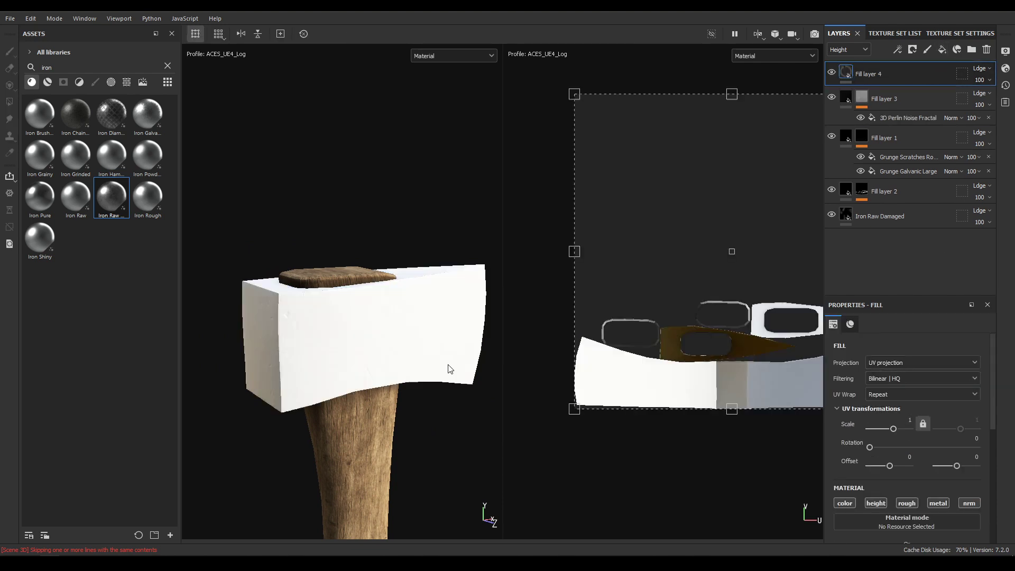
pyautogui.scroll(-2, 918, 459)
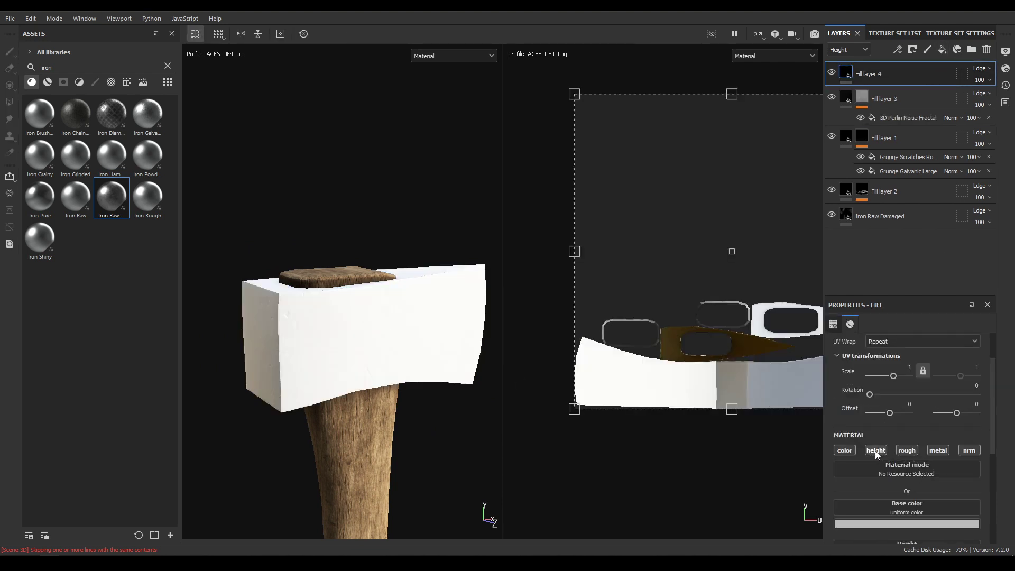
pyautogui.click(873, 451)
pyautogui.click(936, 450)
pyautogui.click(970, 451)
pyautogui.scroll(-3, 895, 468)
pyautogui.moveTo(876, 478); pyautogui.dragTo(971, 478)
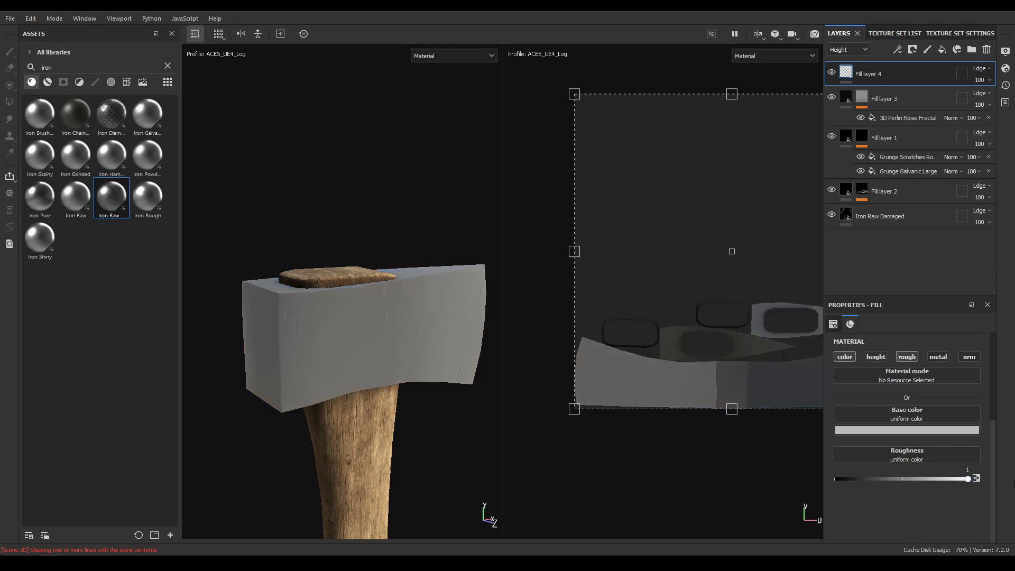
# - Add a black mask to Fill layer 4 and apply a Dirt generator to the mask
pyautogui.click(889, 429)
pyautogui.click(886, 72)
pyautogui.rightClick(885, 72)
pyautogui.click(919, 90)
pyautogui.rightClick(898, 71)
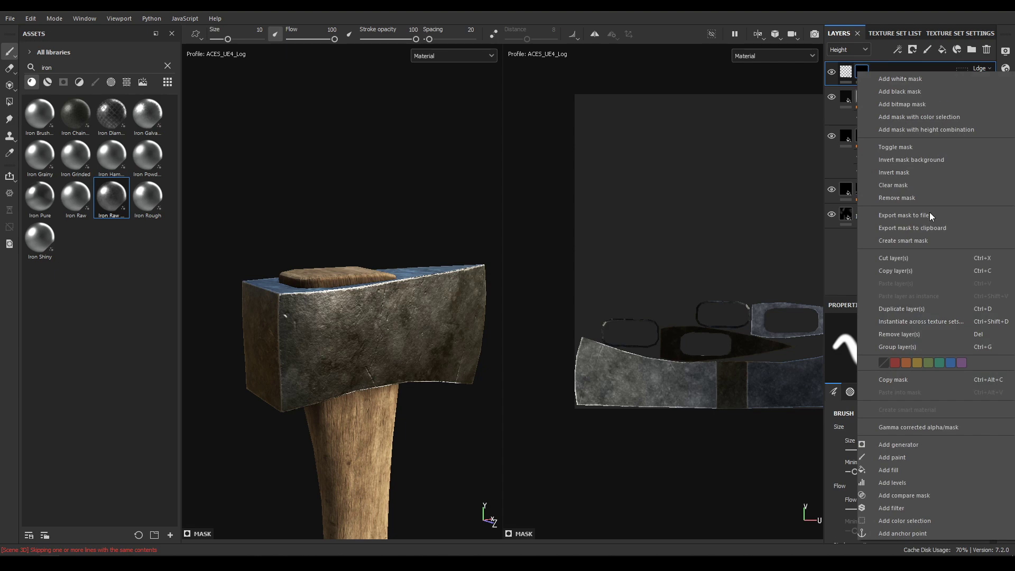
pyautogui.click(898, 444)
pyautogui.click(911, 344)
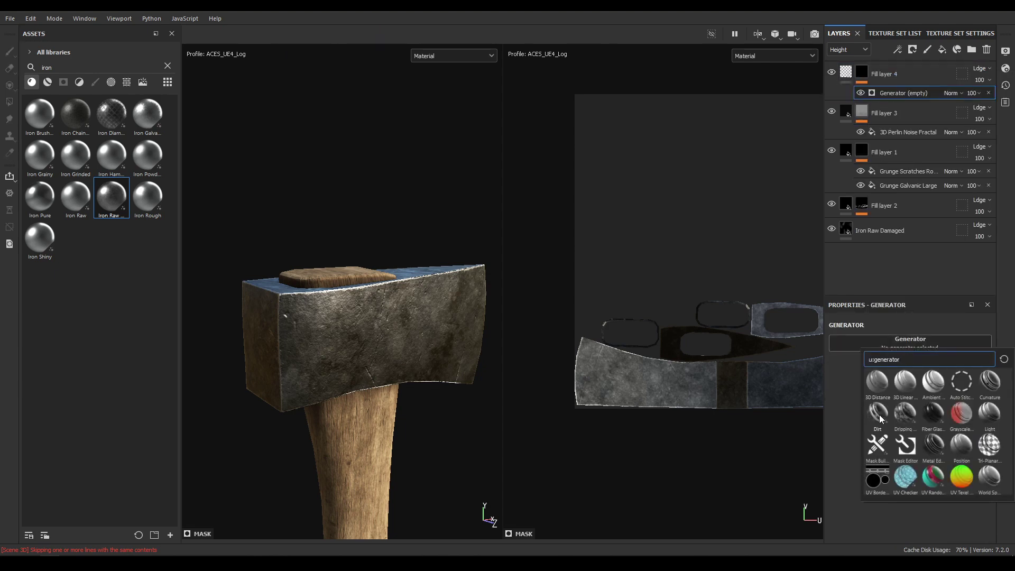
pyautogui.click(879, 414)
pyautogui.scroll(4, 363, 463)
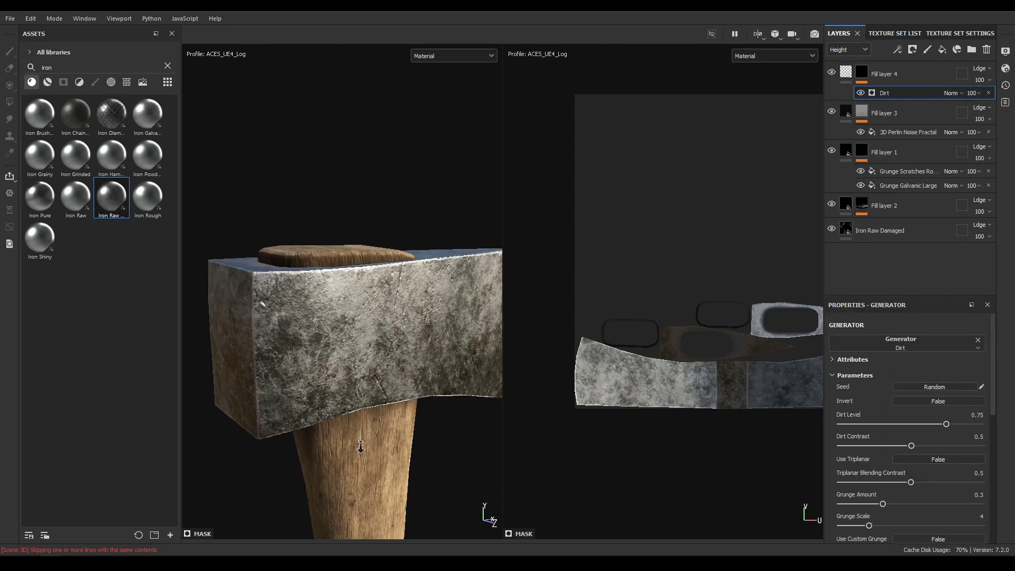
pyautogui.keyDown('alt'); pyautogui.moveTo(363, 462); pyautogui.dragTo(365, 497); pyautogui.keyUp('alt')
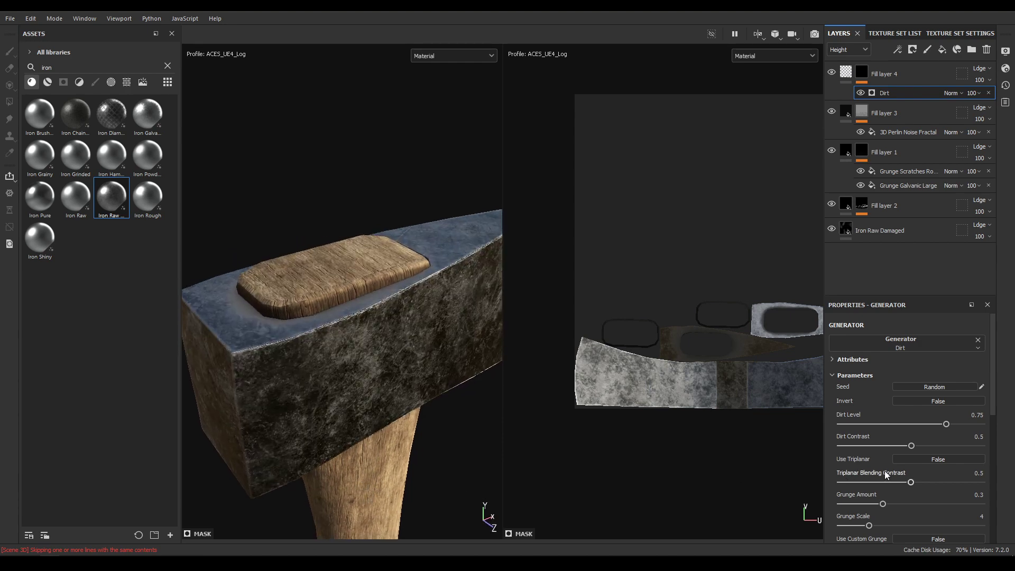
# - Set the Dirt generator's Dirt Contrast to 0.63 and Dirt Level to 0.65, with Use Triplanar turned on
pyautogui.moveTo(911, 445); pyautogui.dragTo(927, 442)
pyautogui.click(936, 459)
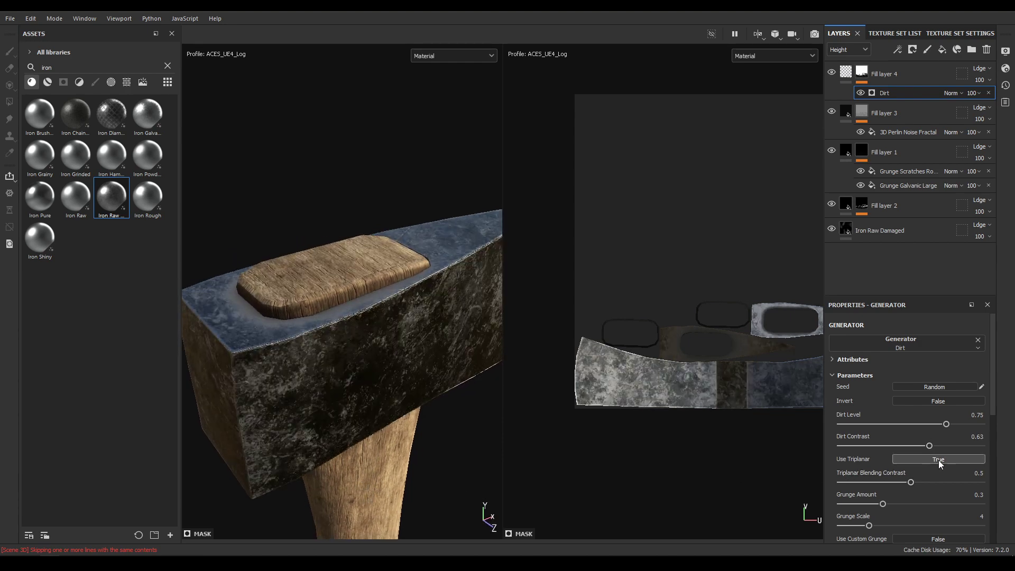
pyautogui.moveTo(944, 423); pyautogui.dragTo(936, 423)
pyautogui.click(968, 415)
pyautogui.write('0.65')
pyautogui.press('Return')
pyautogui.keyDown('alt'); pyautogui.moveTo(267, 369); pyautogui.dragTo(323, 400); pyautogui.keyUp('alt')
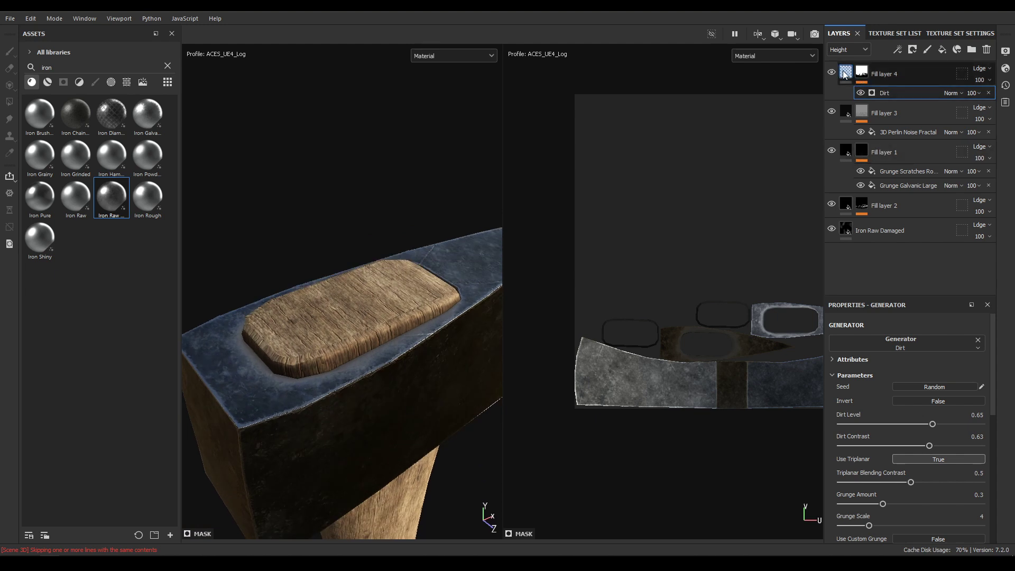
# - Change Fill layer 4's base color to a warm beige-brown and review the dirt on the axe head
pyautogui.press('Delete')
pyautogui.click(919, 430)
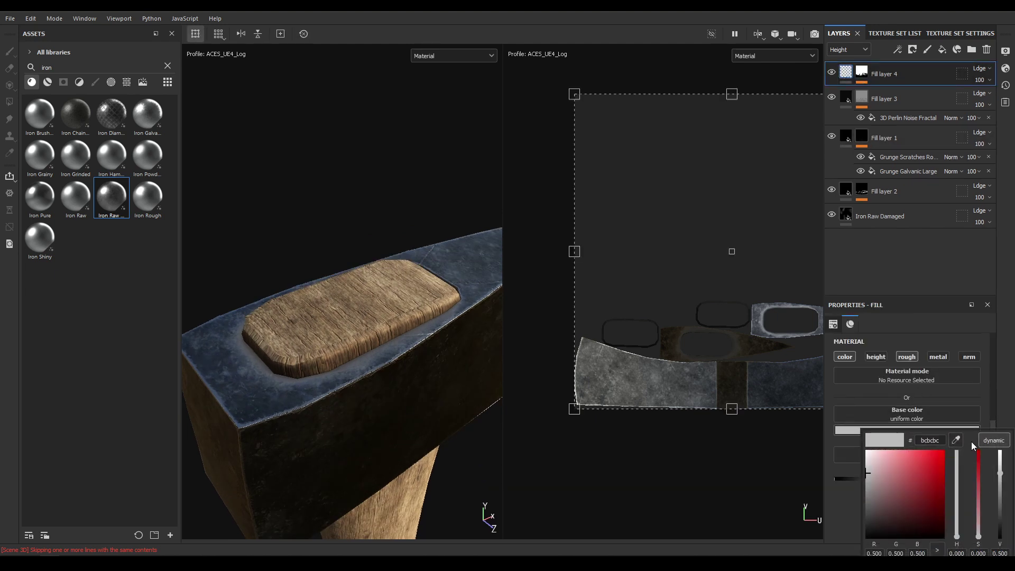
pyautogui.moveTo(956, 535); pyautogui.dragTo(955, 531)
pyautogui.moveTo(880, 461); pyautogui.dragTo(878, 478)
pyautogui.keyDown('alt'); pyautogui.moveTo(345, 431); pyautogui.dragTo(342, 338); pyautogui.keyUp('alt')
pyautogui.scroll(-4, 333, 254)
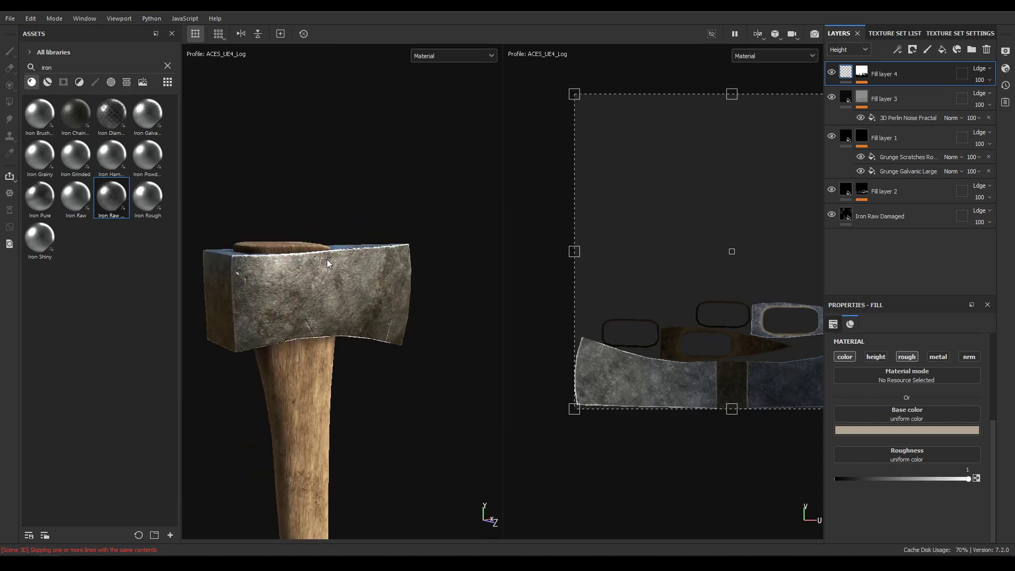
pyautogui.moveTo(404, 235)
pyautogui.keyDown('alt'); pyautogui.mouseDown()
pyautogui.moveTo(390, 253)
pyautogui.moveTo(409, 249)
pyautogui.mouseUp(); pyautogui.keyUp('alt')
# - Switch to the Wood texture set's layers and collapse the Wood Beech Veined folder
pyautogui.click(918, 33)
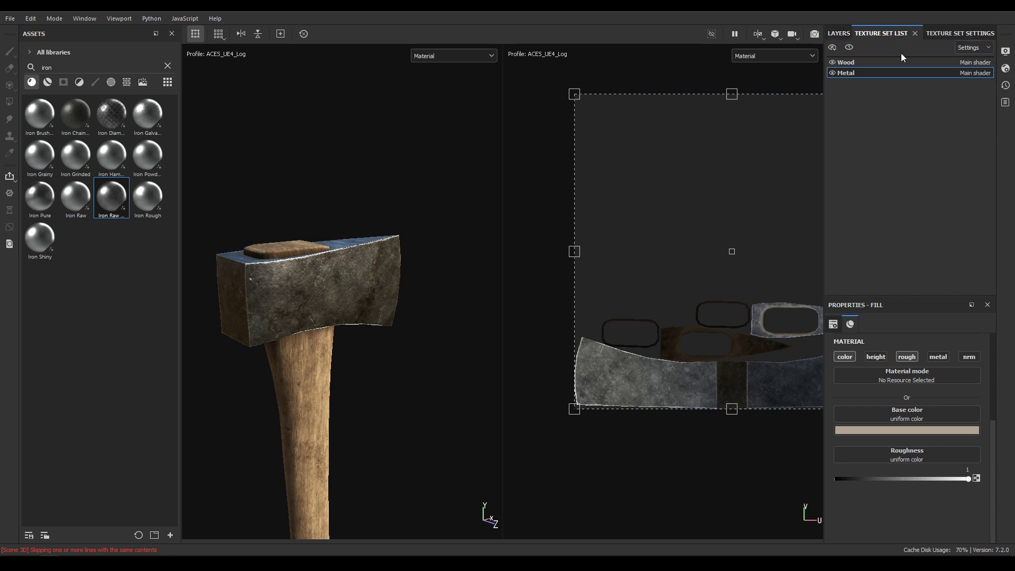
pyautogui.click(880, 62)
pyautogui.click(840, 33)
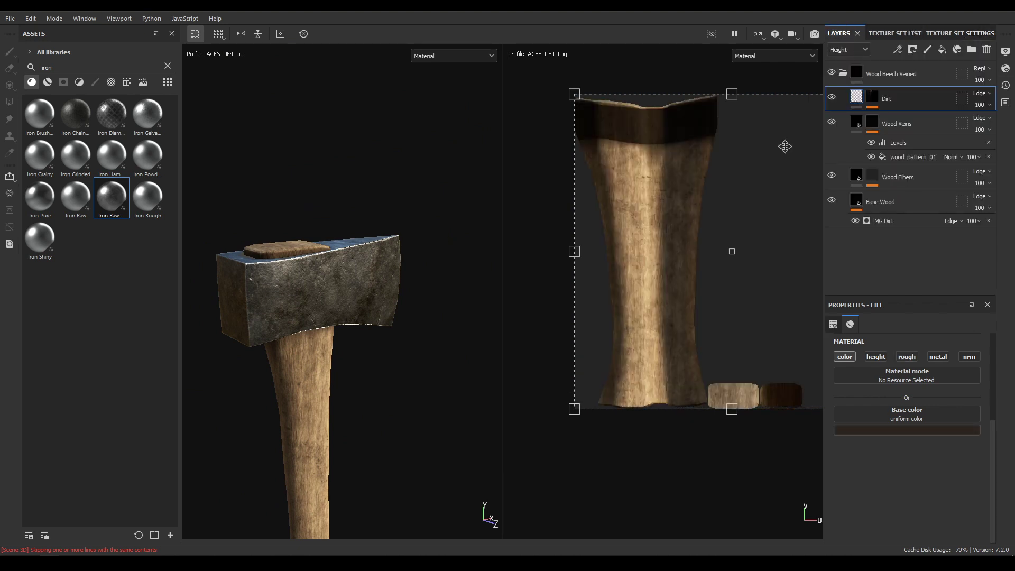
pyautogui.click(842, 72)
pyautogui.keyDown('alt'); pyautogui.moveTo(379, 267); pyautogui.dragTo(393, 287); pyautogui.keyUp('alt')
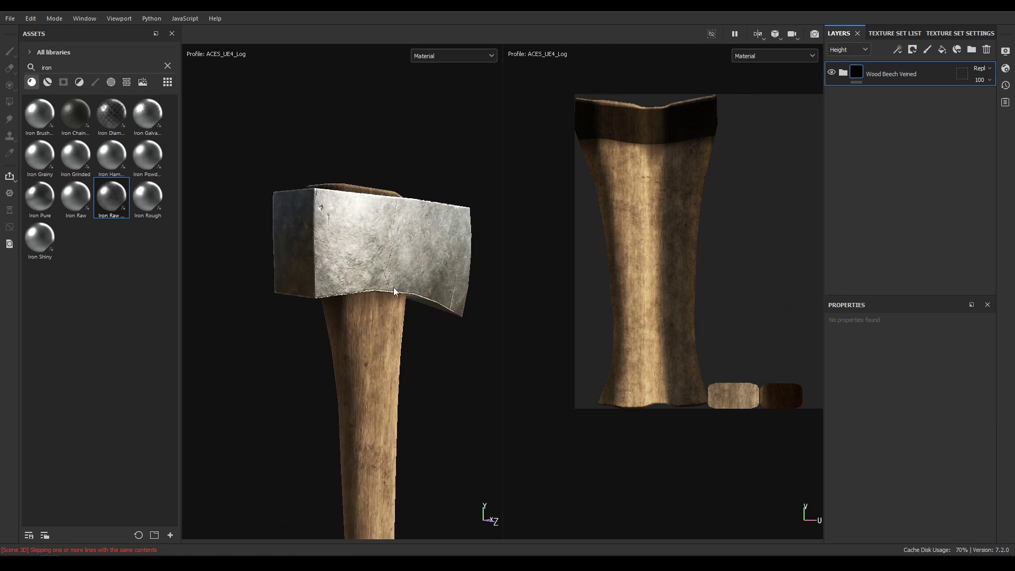
# - Add a fill layer above Wood Beech Veined with only color and roughness active, and set its roughness to 1
pyautogui.click(943, 49)
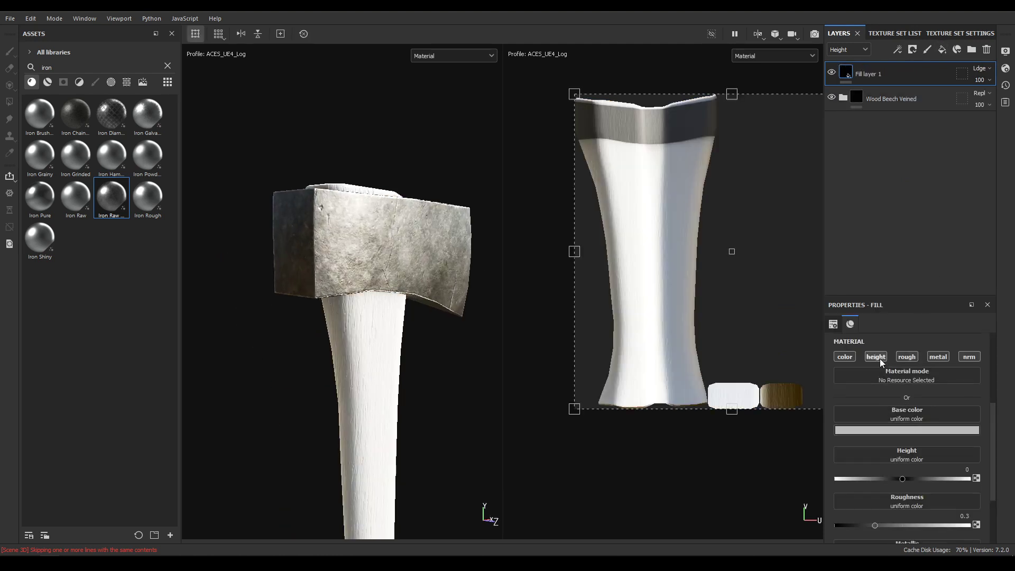
pyautogui.click(877, 356)
pyautogui.click(974, 358)
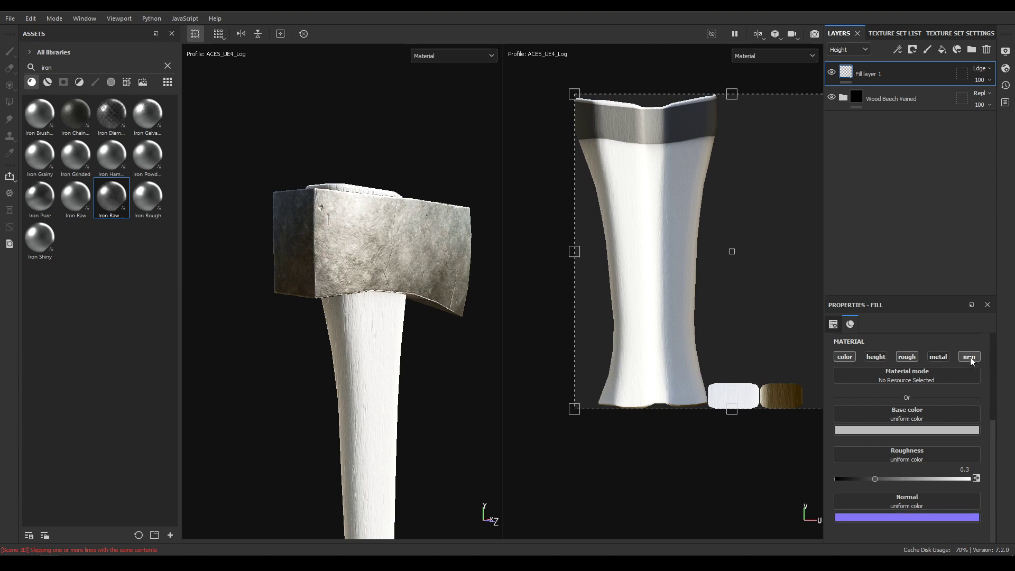
pyautogui.click(970, 359)
pyautogui.moveTo(874, 478); pyautogui.dragTo(973, 478)
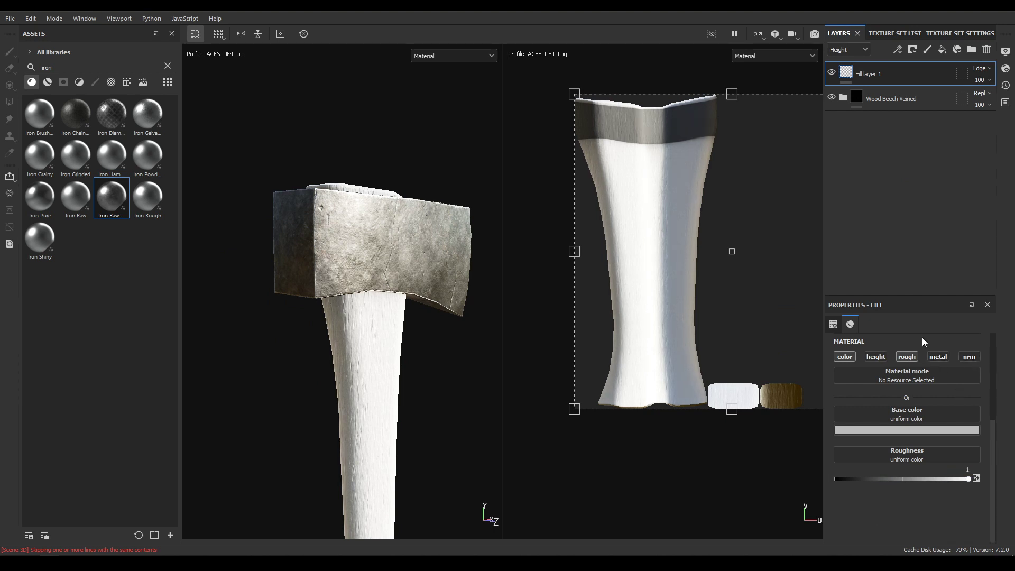
# - Add a black mask to the Wood set's Fill layer 1 and apply a Dirt generator to the mask
pyautogui.rightClick(874, 85)
pyautogui.click(898, 100)
pyautogui.rightClick(892, 77)
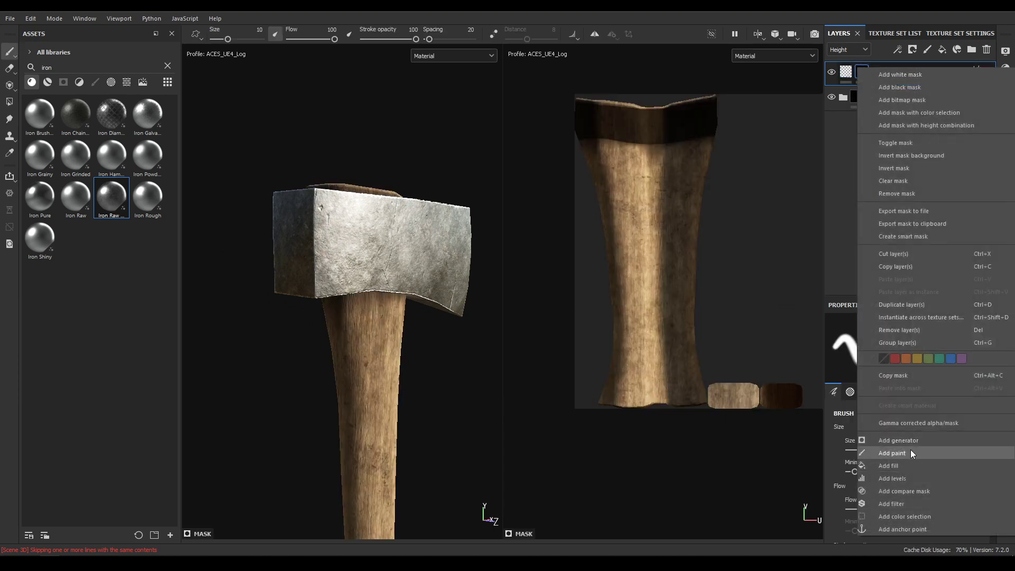
pyautogui.click(894, 442)
pyautogui.click(907, 343)
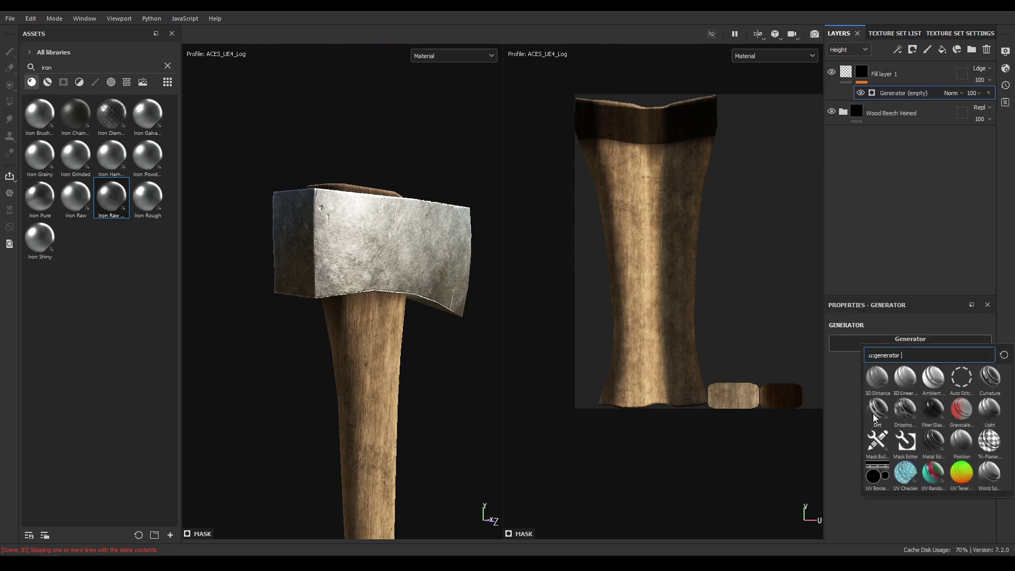
pyautogui.click(877, 410)
pyautogui.keyDown('alt'); pyautogui.moveTo(425, 345); pyautogui.dragTo(385, 271); pyautogui.keyUp('alt')
# - Change the handle dirt layer's base color to a dark olive brown and review the whole axe
pyautogui.click(845, 72)
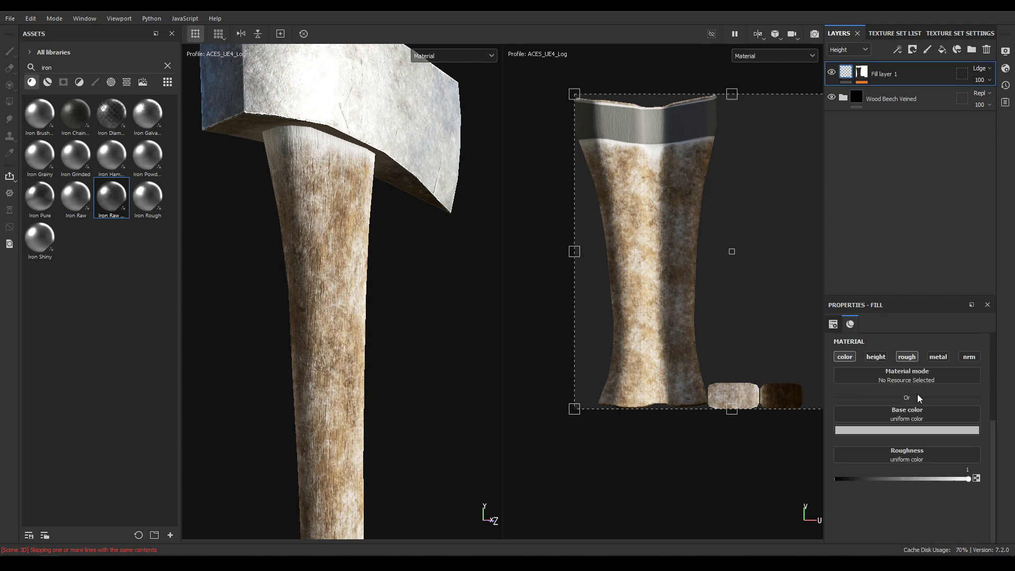
pyautogui.click(906, 430)
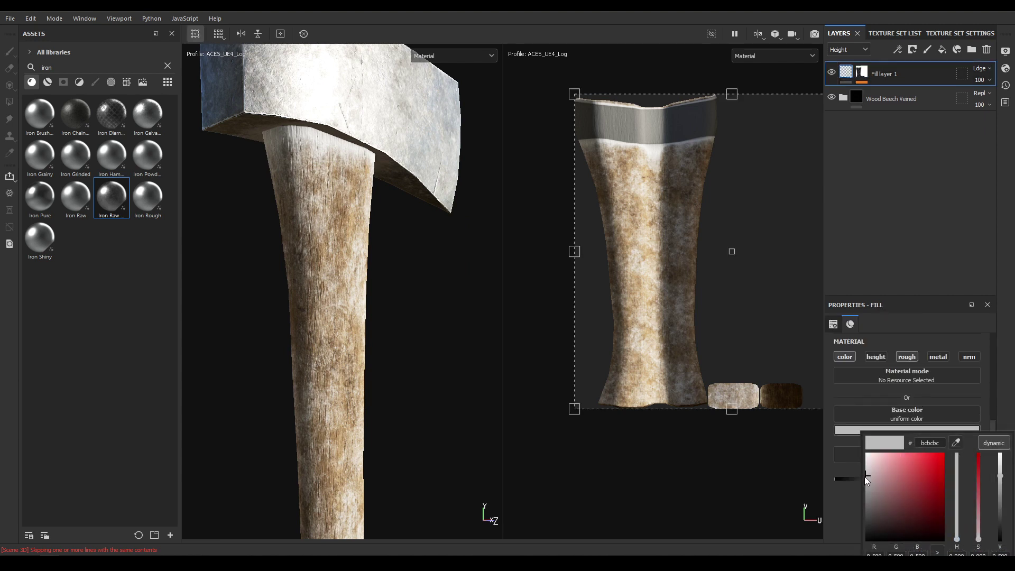
pyautogui.moveTo(957, 523); pyautogui.dragTo(951, 532)
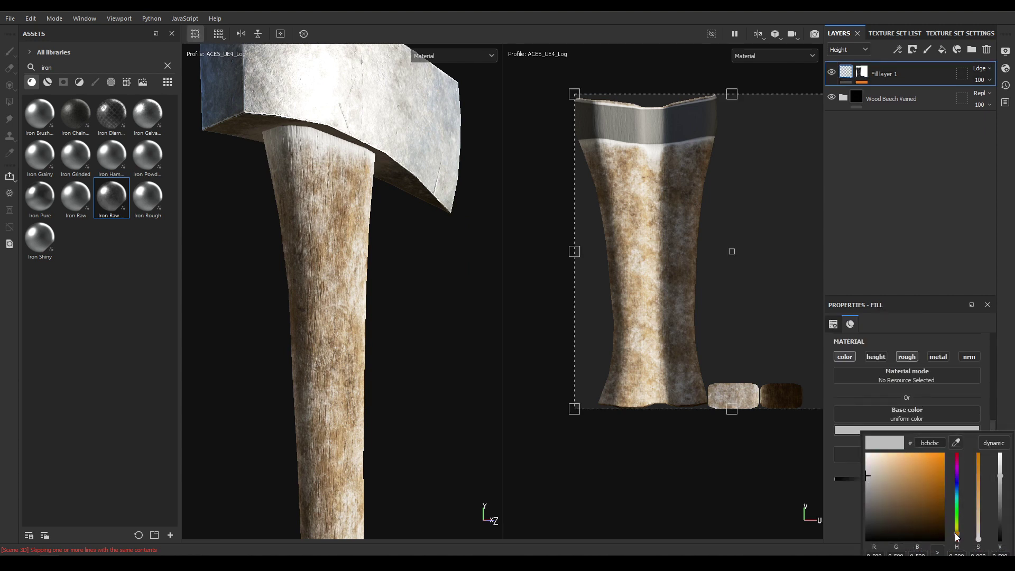
pyautogui.moveTo(890, 465); pyautogui.dragTo(881, 512)
pyautogui.keyDown('alt'); pyautogui.moveTo(470, 392); pyautogui.dragTo(343, 313, button='right'); pyautogui.keyUp('alt')
pyautogui.keyDown('alt'); pyautogui.moveTo(342, 313); pyautogui.dragTo(322, 191, button='middle'); pyautogui.keyUp('alt')
pyautogui.keyDown('alt'); pyautogui.moveTo(323, 195); pyautogui.dragTo(285, 274); pyautogui.keyUp('alt')
pyautogui.keyDown('alt'); pyautogui.moveTo(366, 338); pyautogui.dragTo(377, 420); pyautogui.keyUp('alt')
pyautogui.scroll(4, 378, 363)
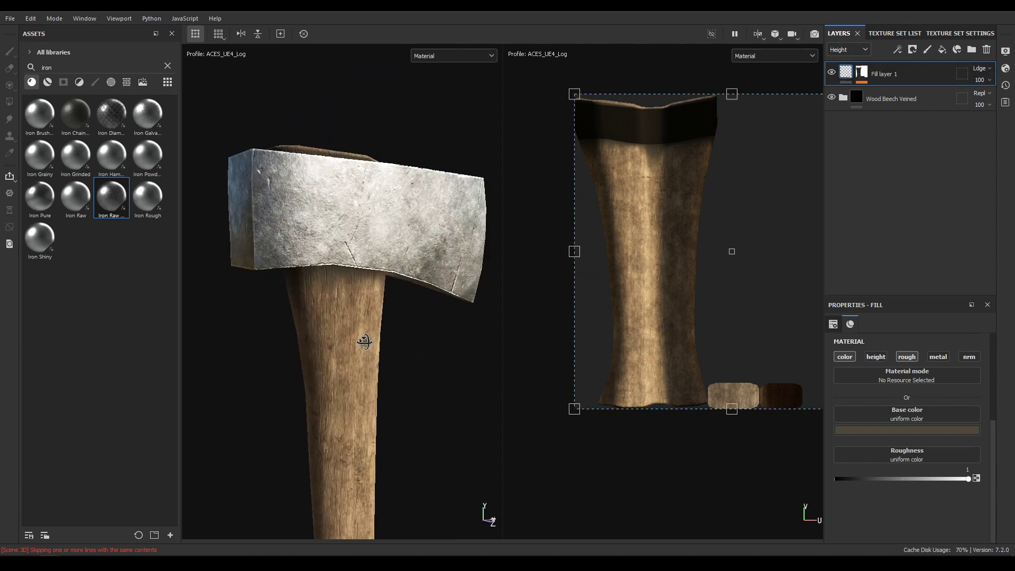
pyautogui.scroll(-2, 365, 339)
pyautogui.scroll(-3, 417, 314)
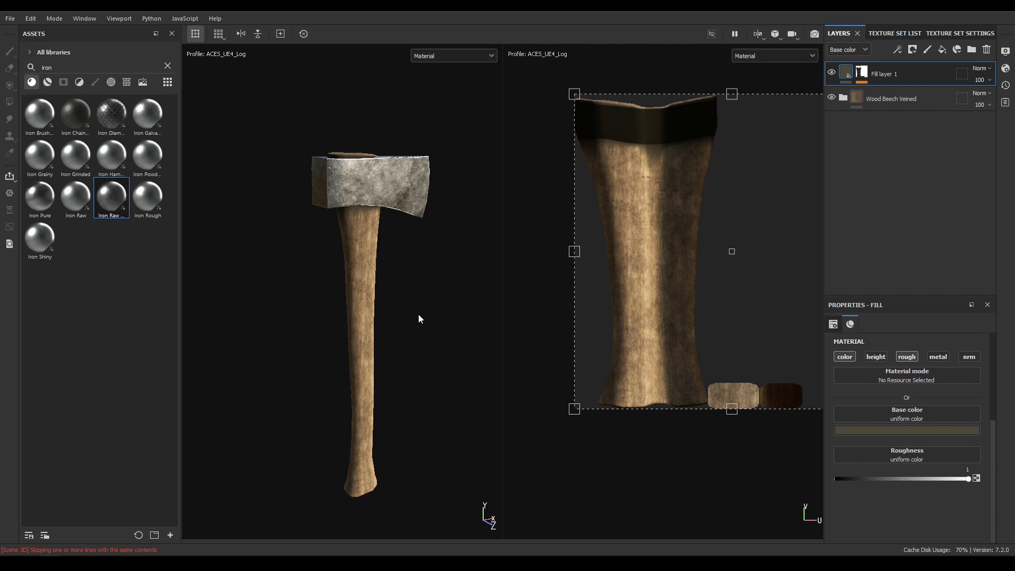